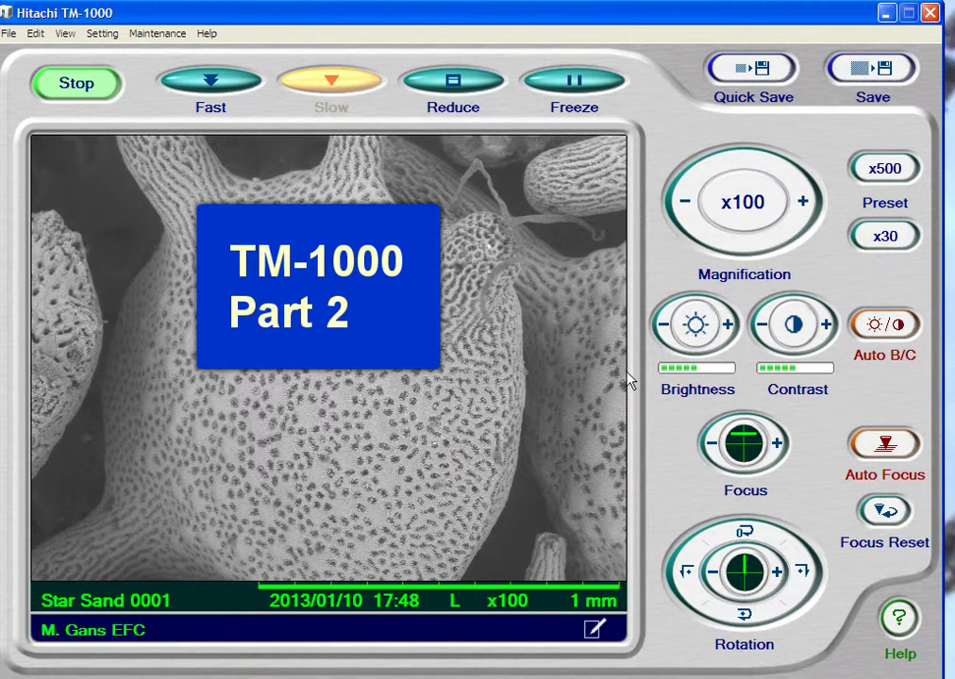
# Compare fast and slow scanning on the star sand grain, finishing on fast scan.
pyautogui.click(208, 79)
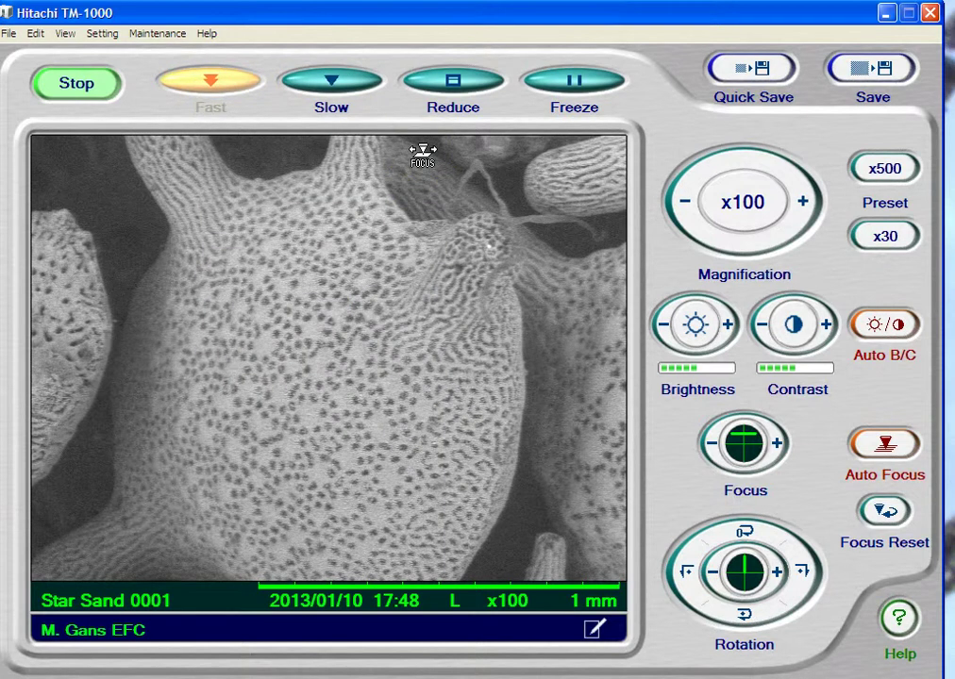
pyautogui.click(312, 87)
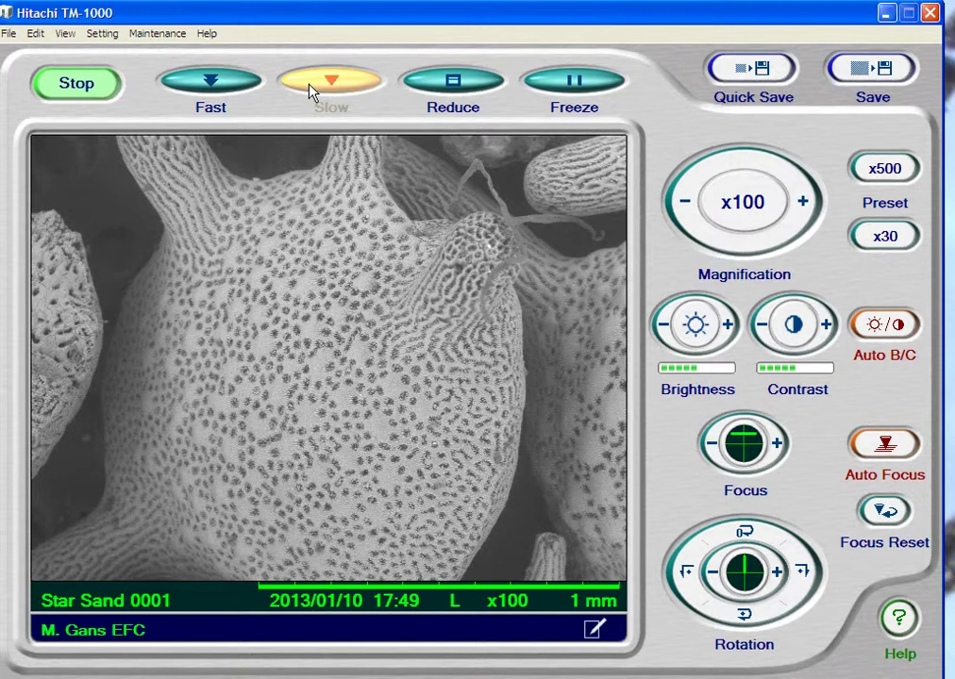
pyautogui.click(230, 83)
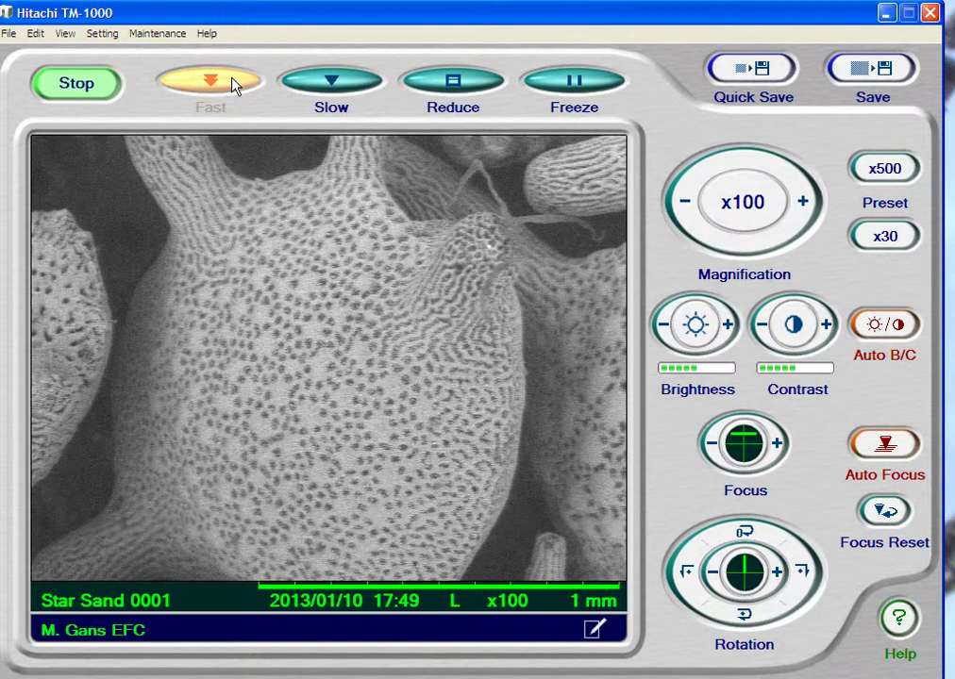
# Focus the grain under slow scan, toggle Fast and Slow, then switch to a reduced-area scan.
pyautogui.click(335, 90)
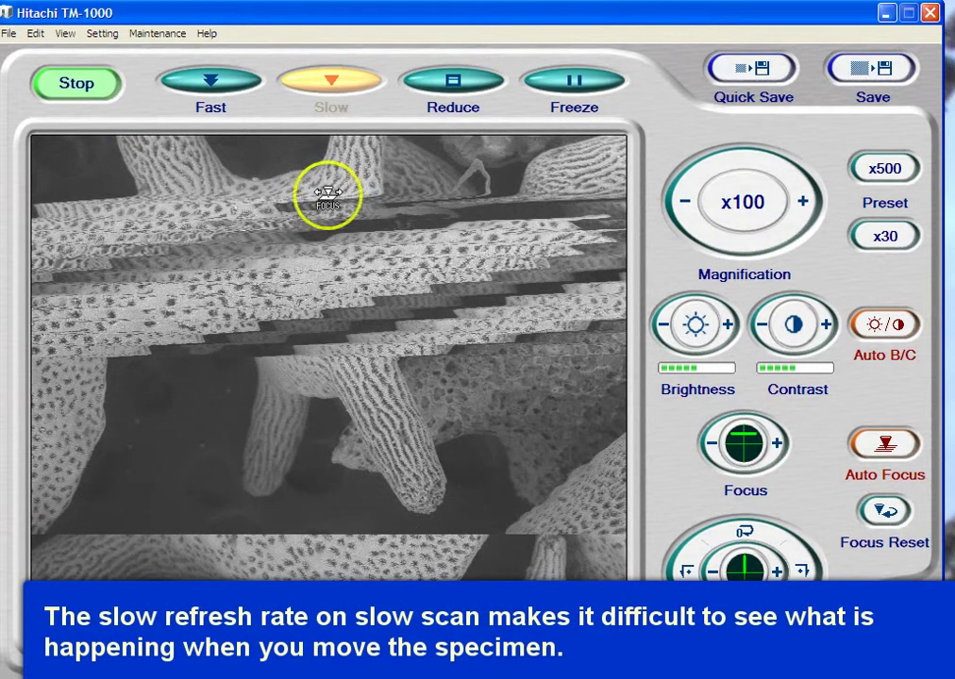
pyautogui.moveTo(326, 195); pyautogui.dragTo(301, 222)
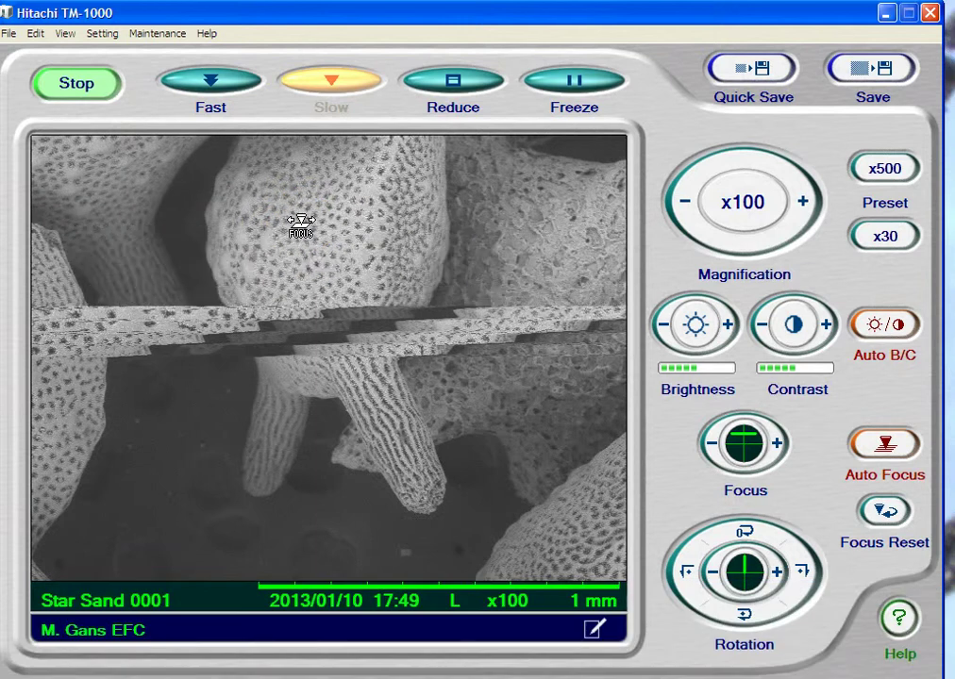
pyautogui.click(232, 107)
pyautogui.click(222, 85)
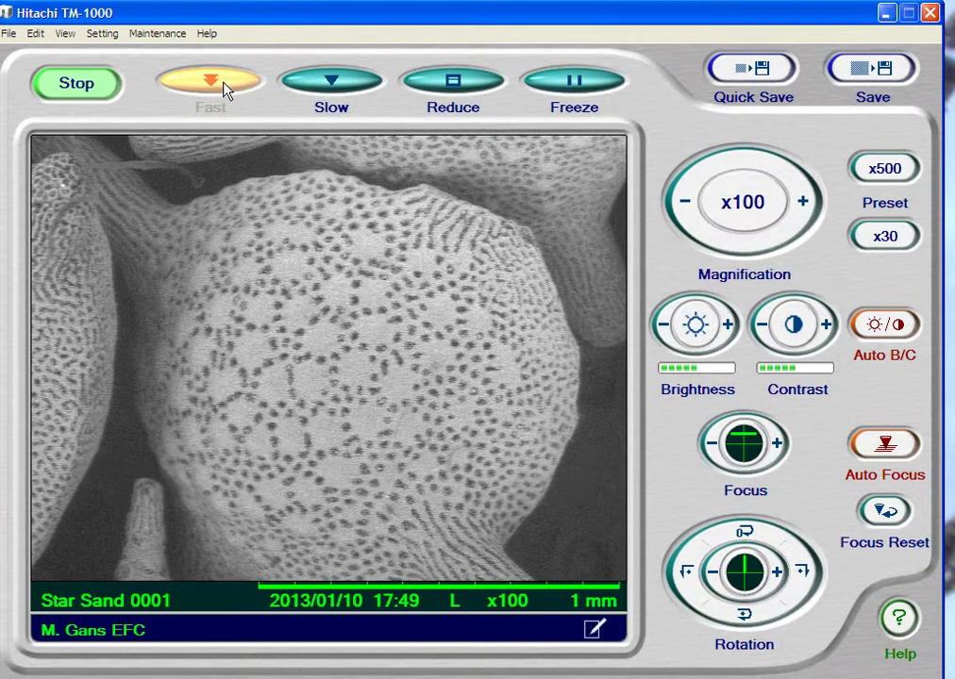
pyautogui.click(333, 85)
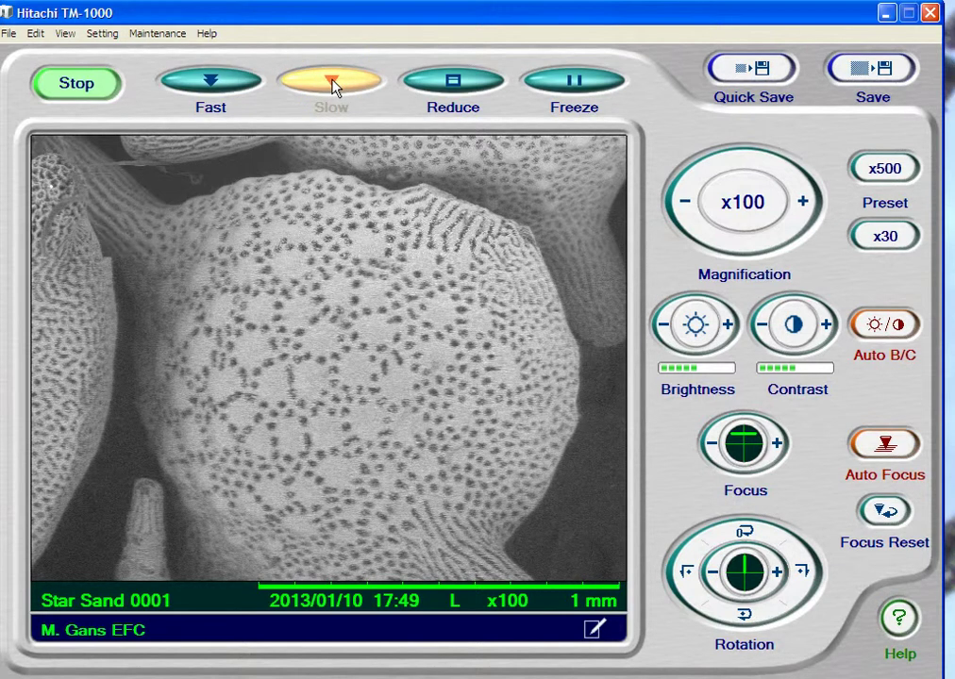
pyautogui.click(451, 85)
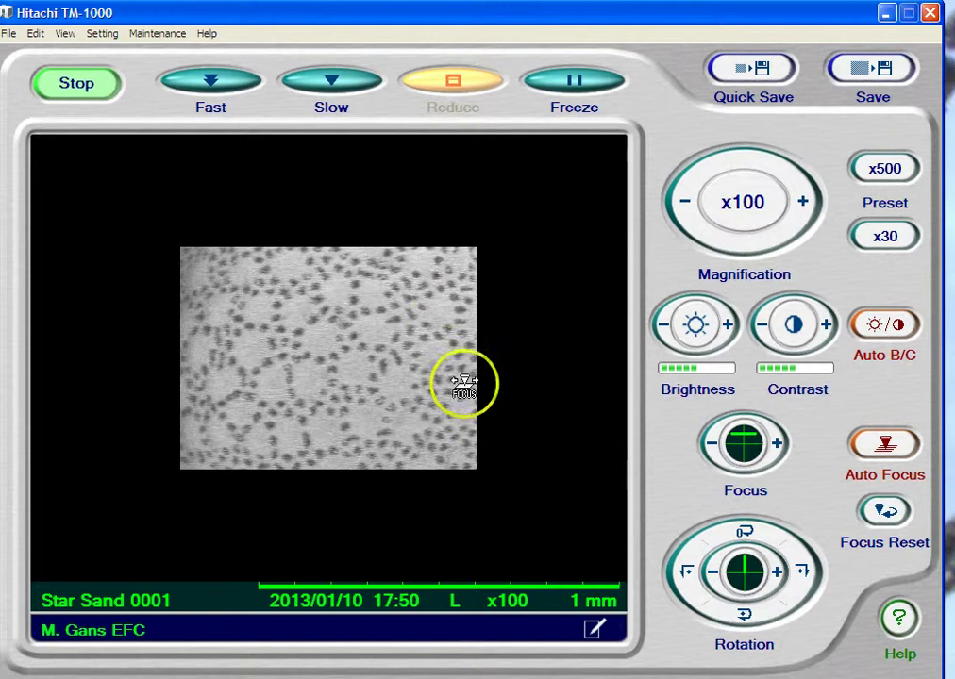
# Sharpen focus within the reduced area, then resume a full-frame slow scan.
pyautogui.moveTo(460, 386); pyautogui.dragTo(393, 512)
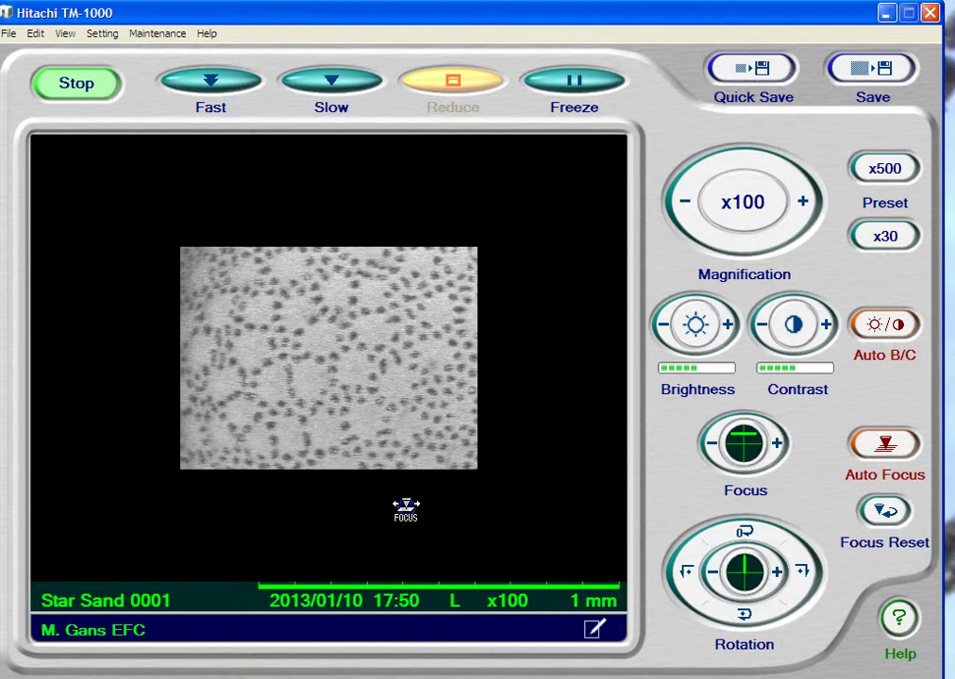
pyautogui.moveTo(311, 508); pyautogui.dragTo(468, 510)
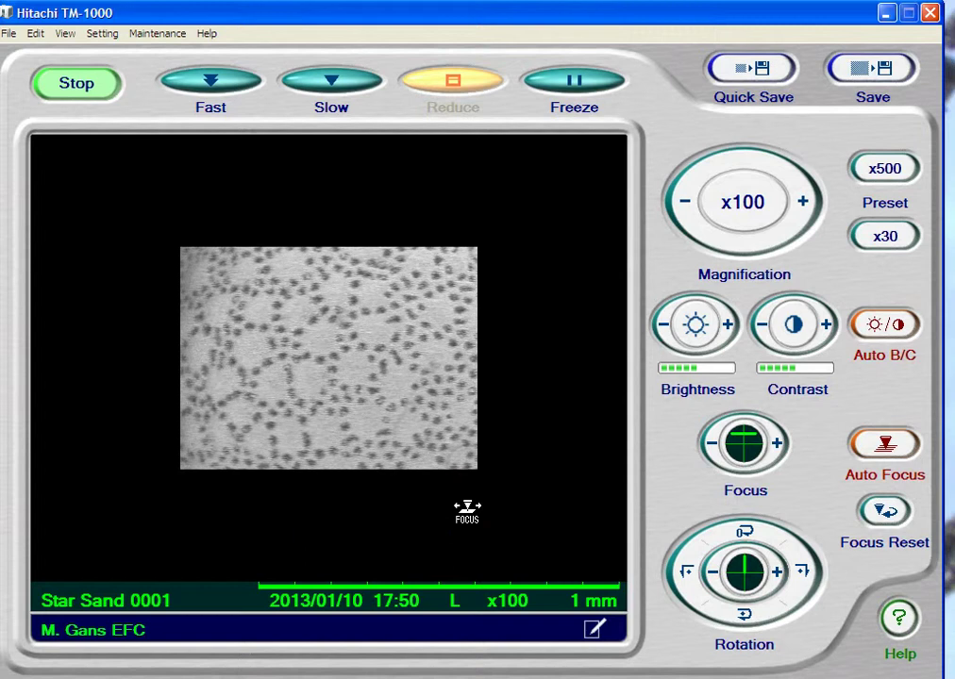
pyautogui.click(950, 460)
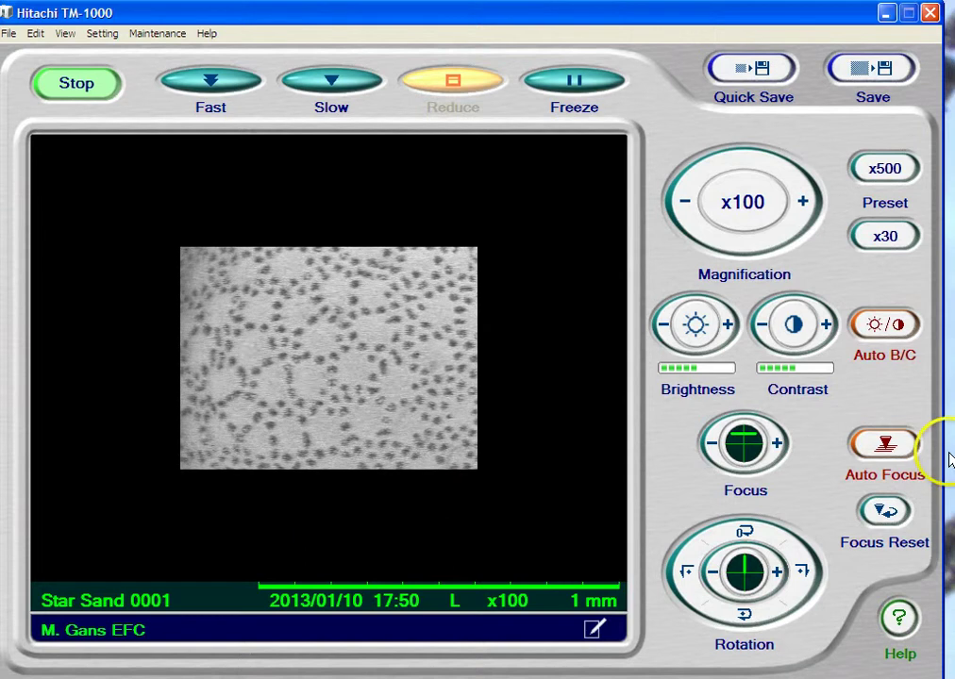
pyautogui.click(326, 83)
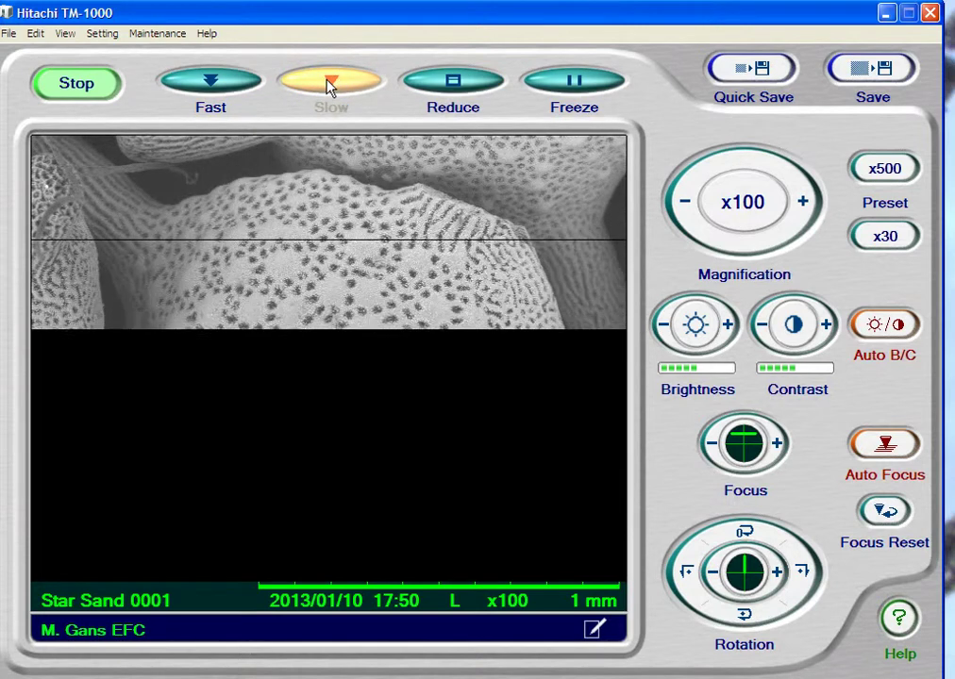
# Fine-tune focus and capture the image, proposed as Star Sand 0001(x100) in TIFF.
pyautogui.moveTo(298, 236)
pyautogui.mouseDown()
pyautogui.moveTo(317, 228)
pyautogui.moveTo(315, 239)
pyautogui.mouseUp()
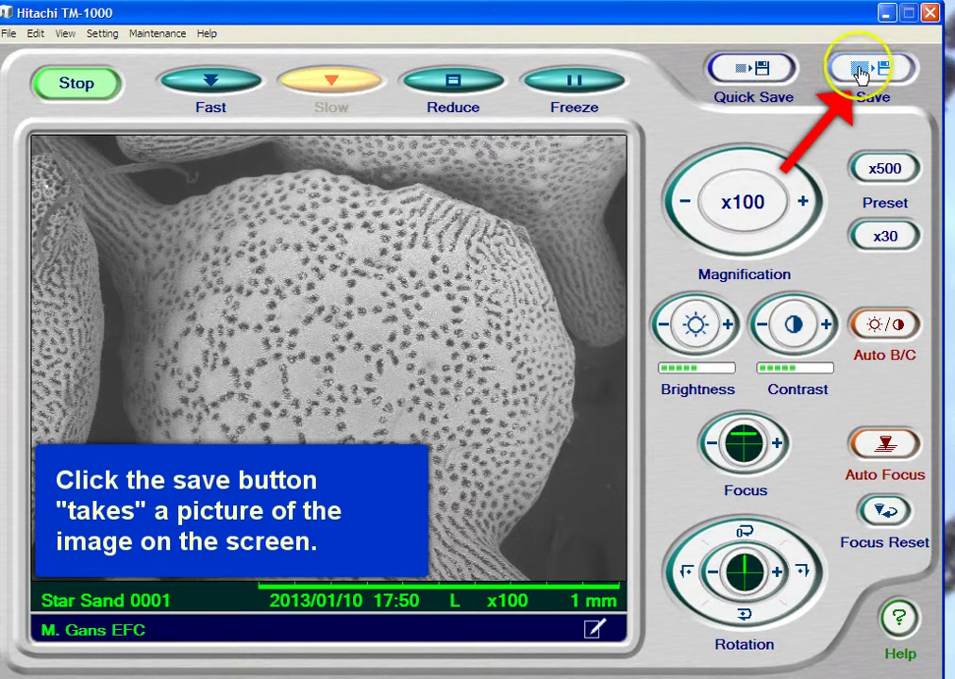
pyautogui.click(860, 75)
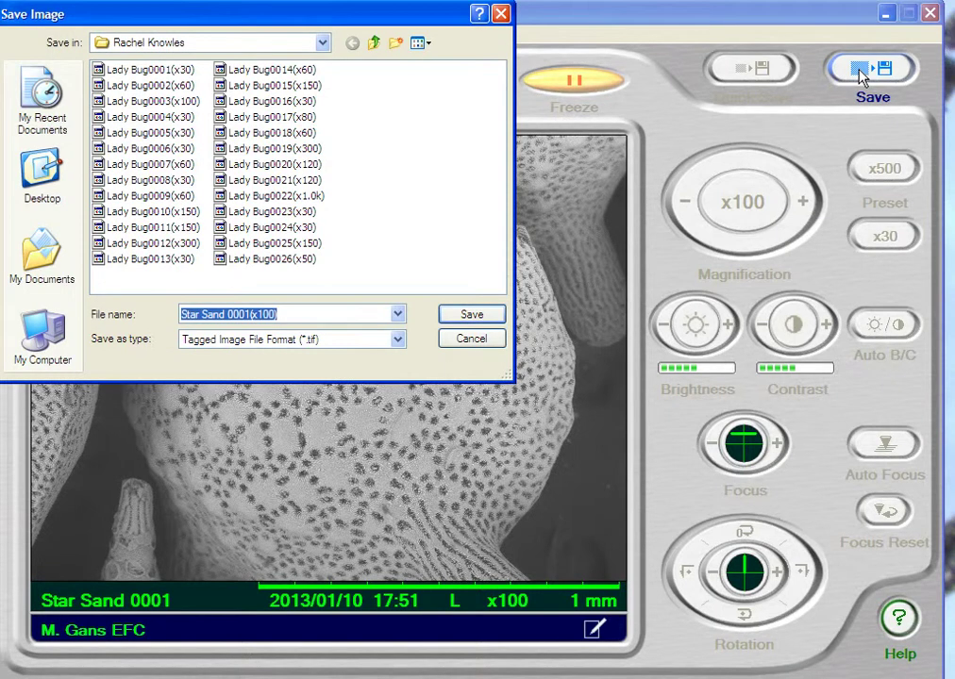
# Choose the S: drive as save location and create a folder named testPictures there.
pyautogui.click(320, 44)
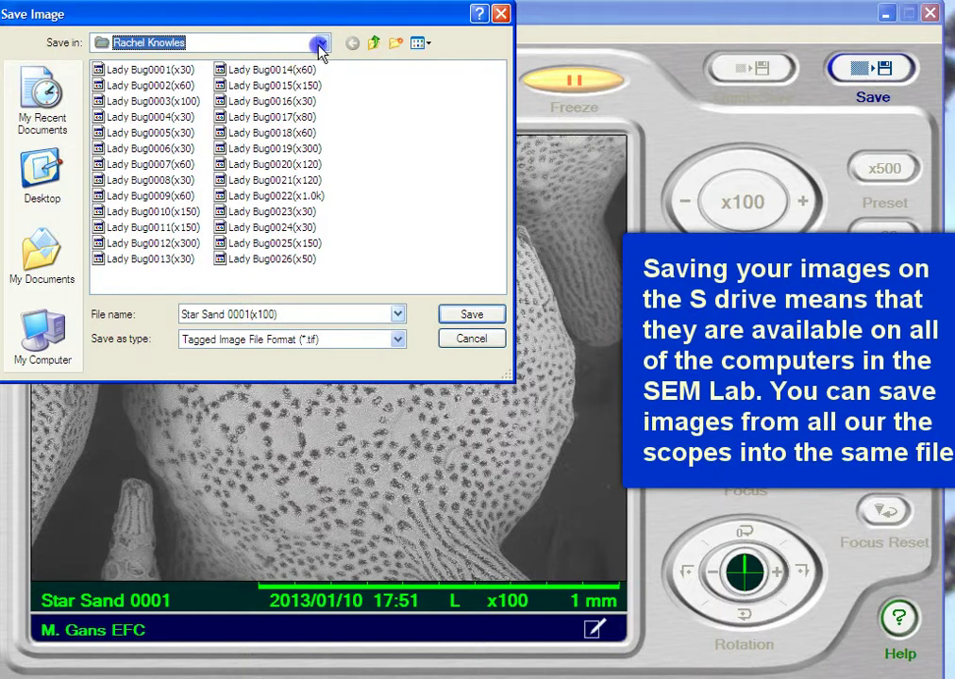
pyautogui.click(320, 45)
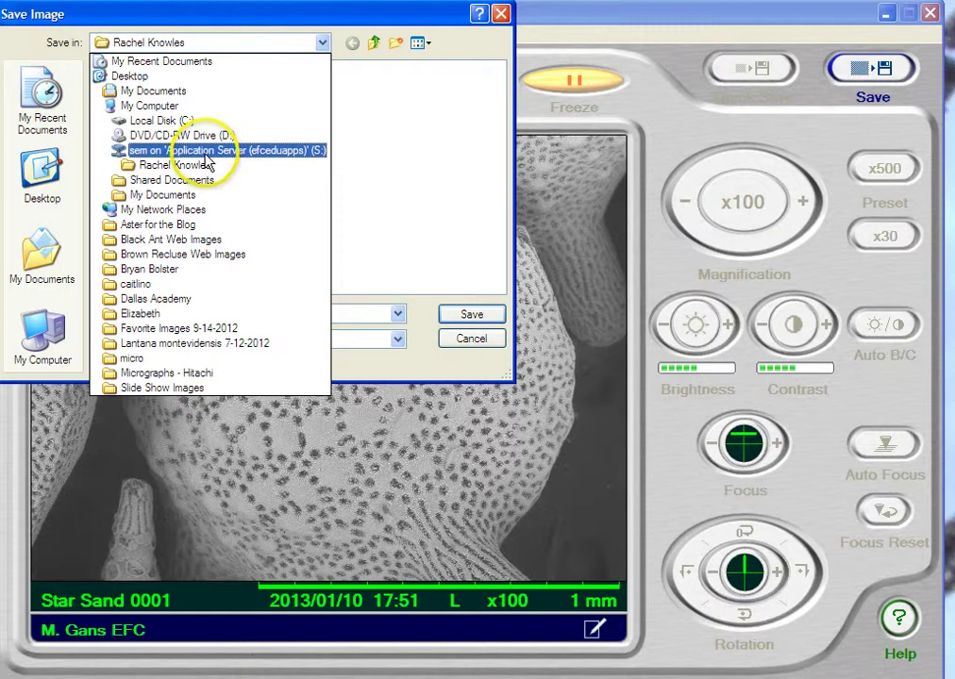
pyautogui.click(168, 153)
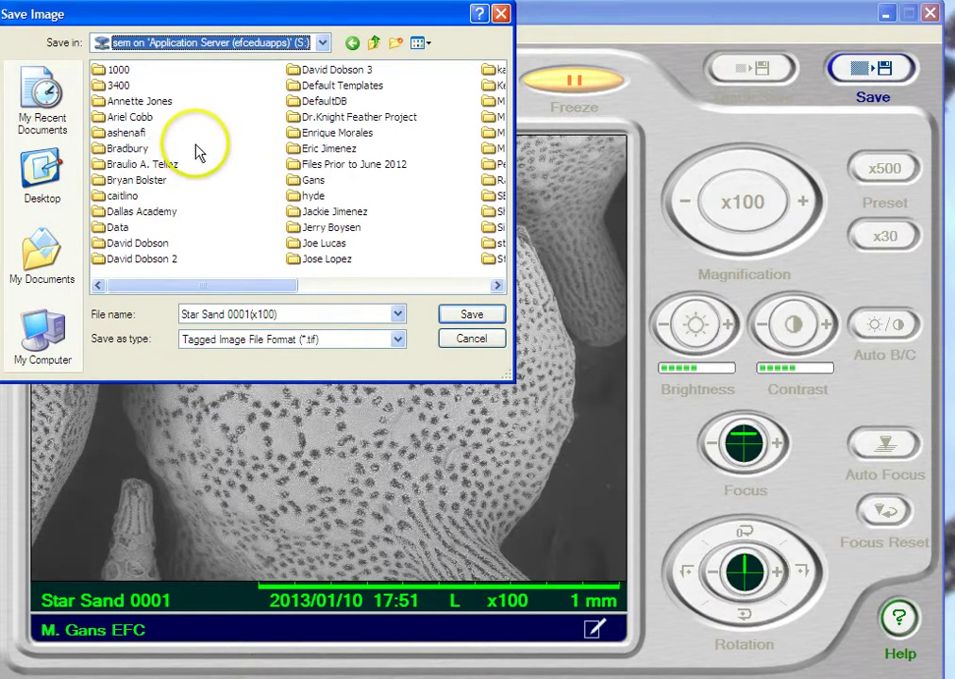
pyautogui.click(397, 45)
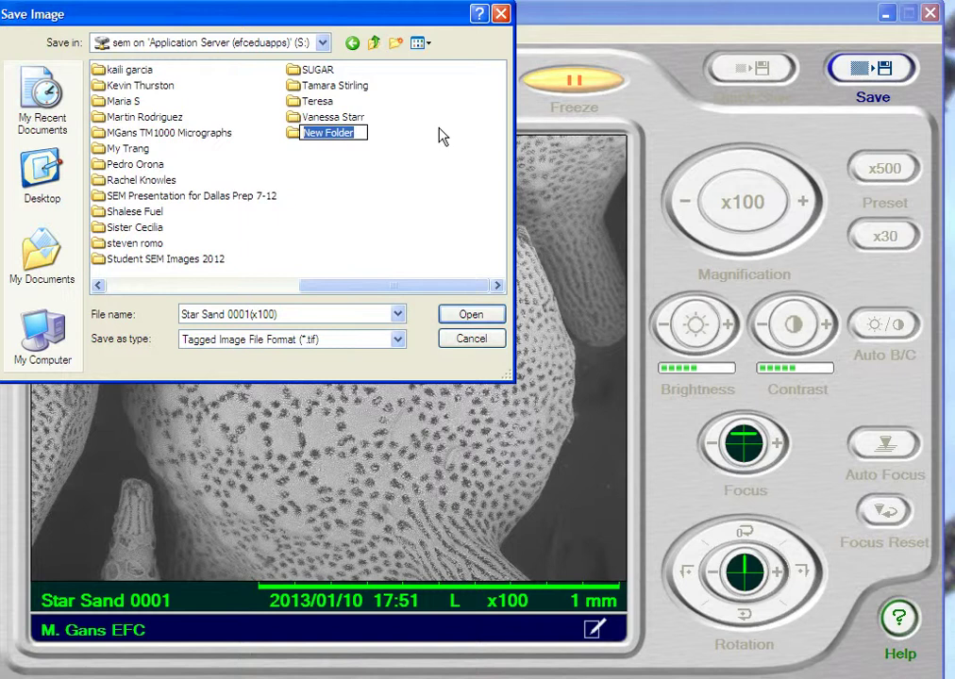
pyautogui.write('test')
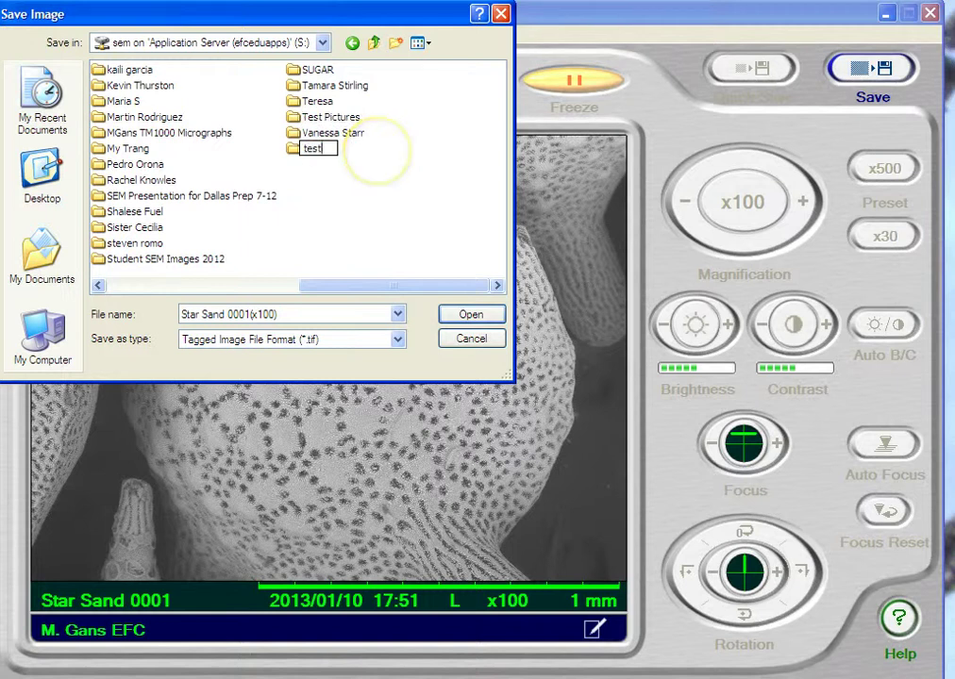
pyautogui.write('Pictures')
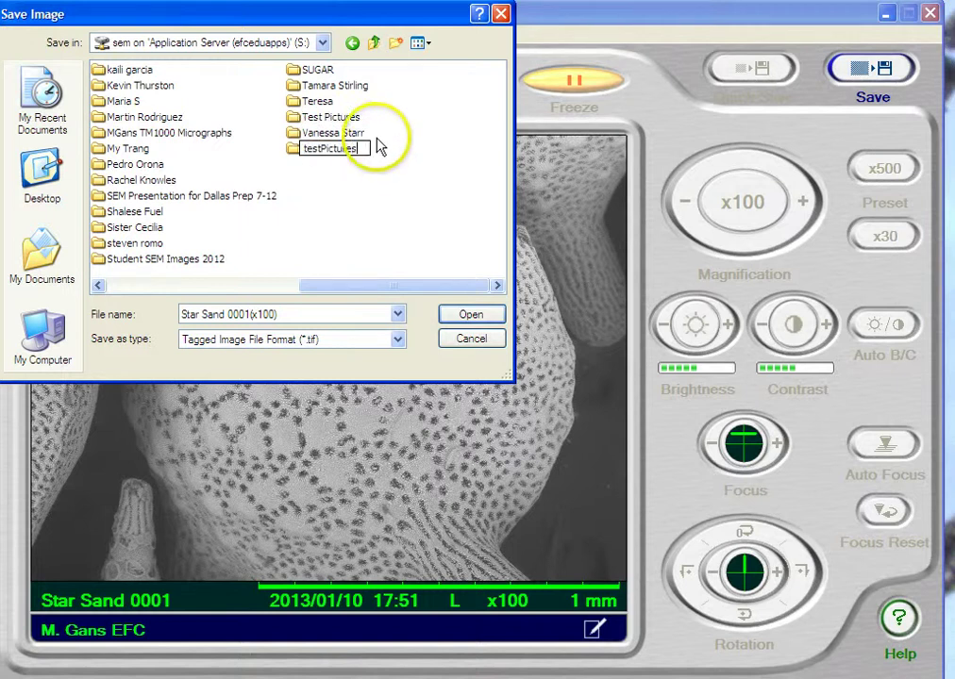
pyautogui.click(335, 209)
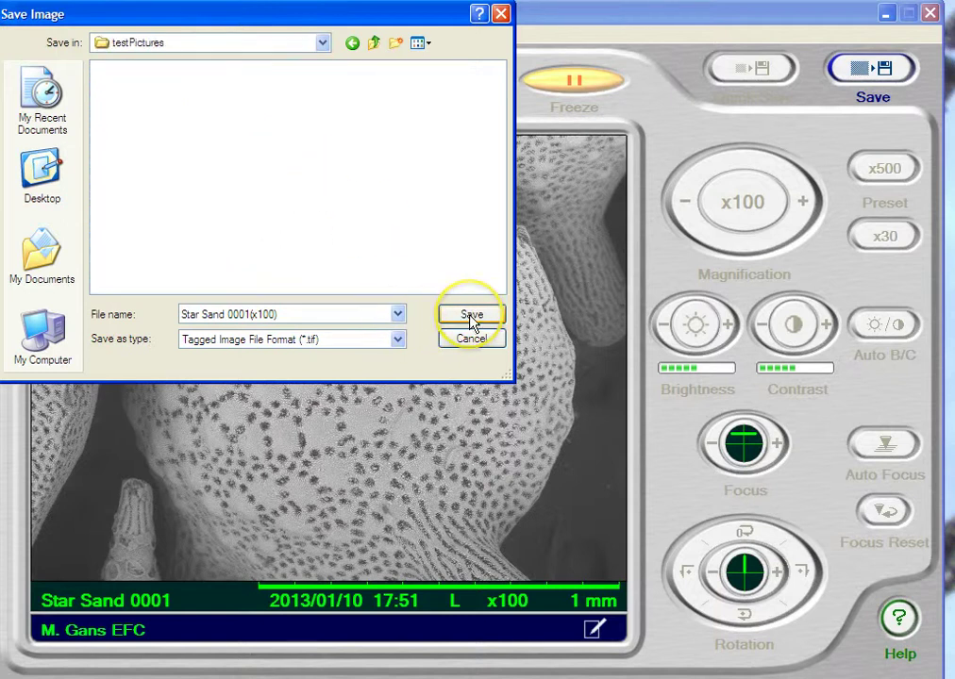
# Save Star Sand 0001(x100) into testPictures as Tagged Image File Format (*.tif).
pyautogui.click(465, 320)
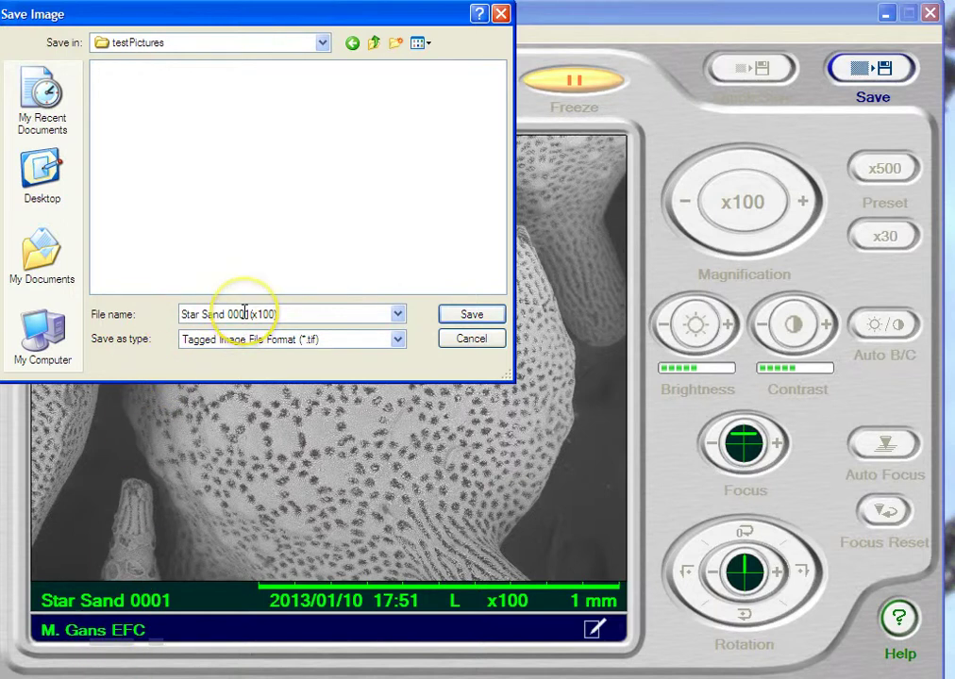
pyautogui.click(257, 313)
pyautogui.press('BackSpace')
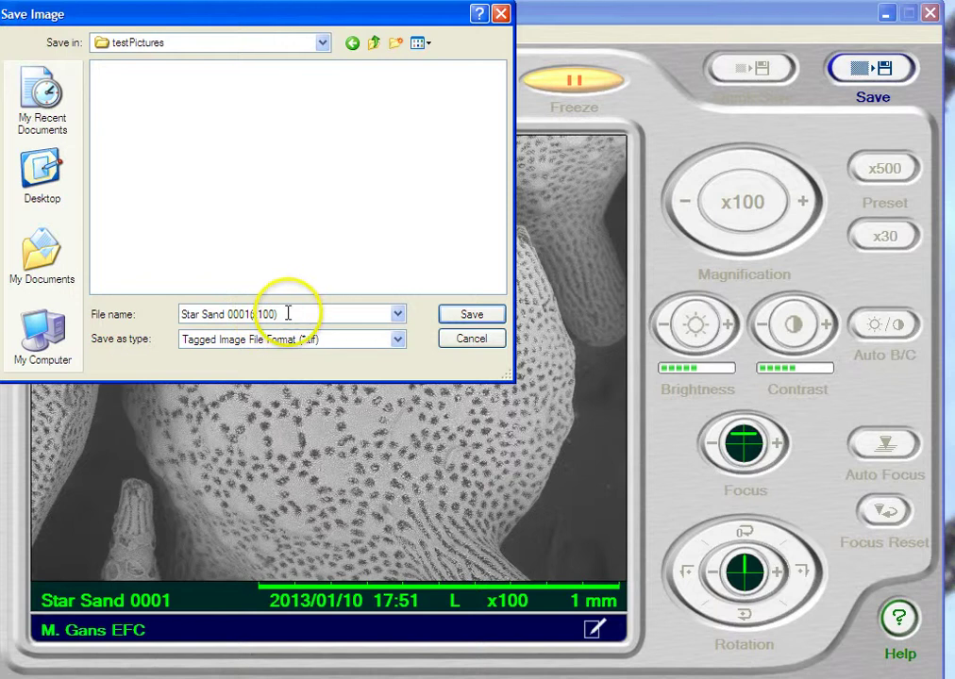
pyautogui.click(397, 340)
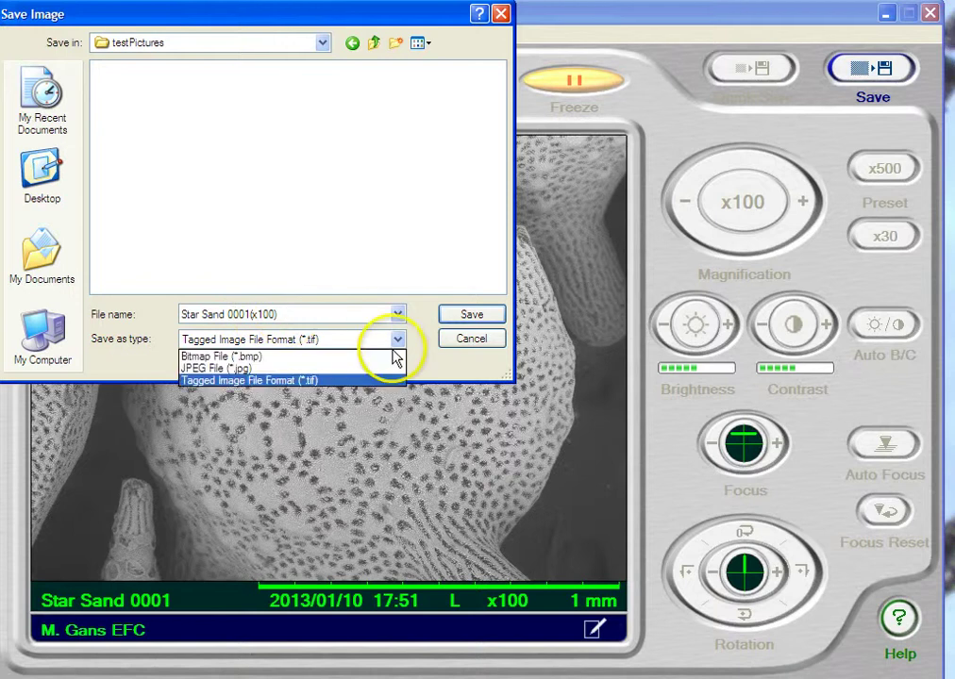
pyautogui.moveTo(395, 357); pyautogui.dragTo(390, 387)
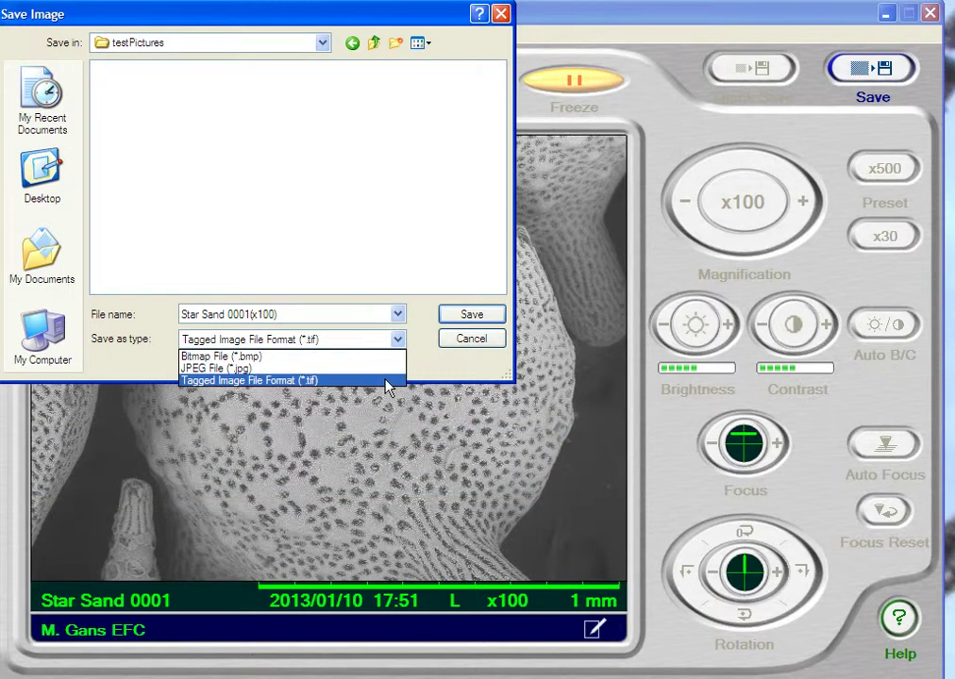
pyautogui.click(386, 381)
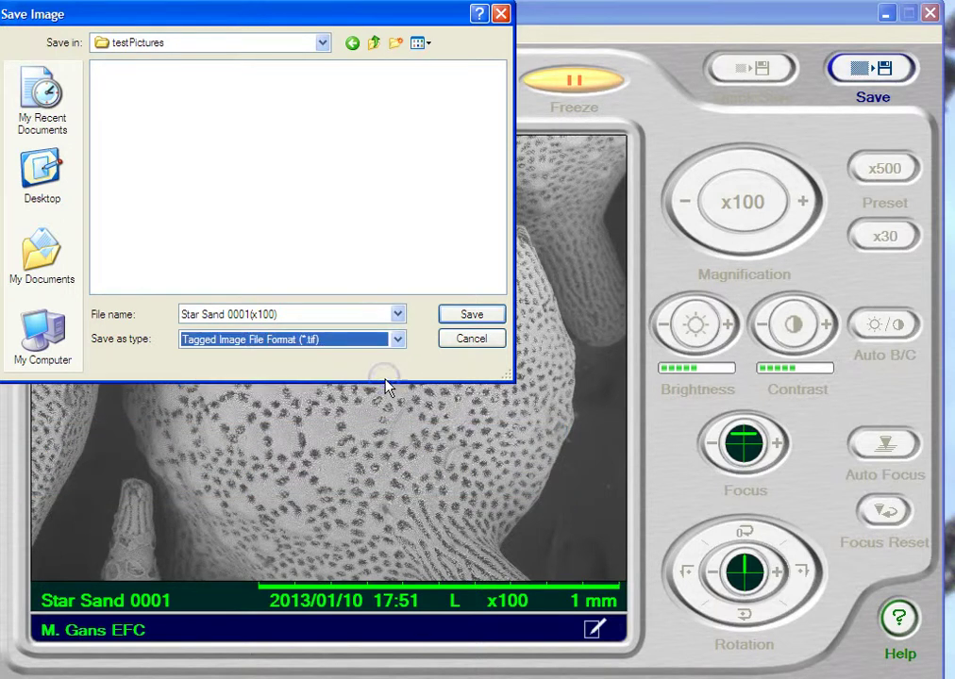
pyautogui.click(478, 320)
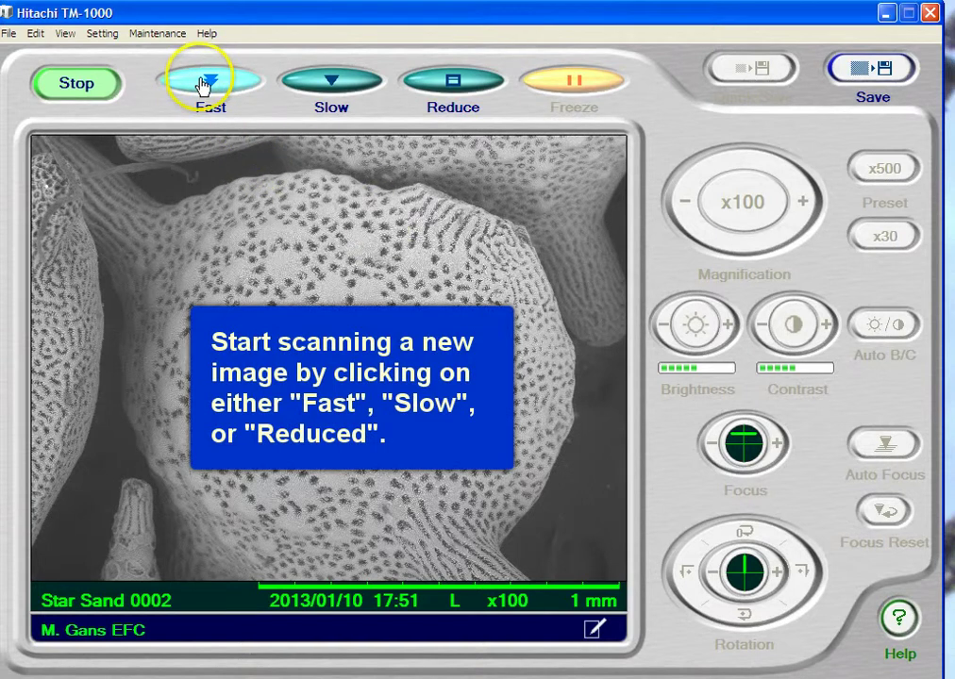
# Open Edit > Data Entry/Measurement for the captured star sand image.
pyautogui.click(192, 128)
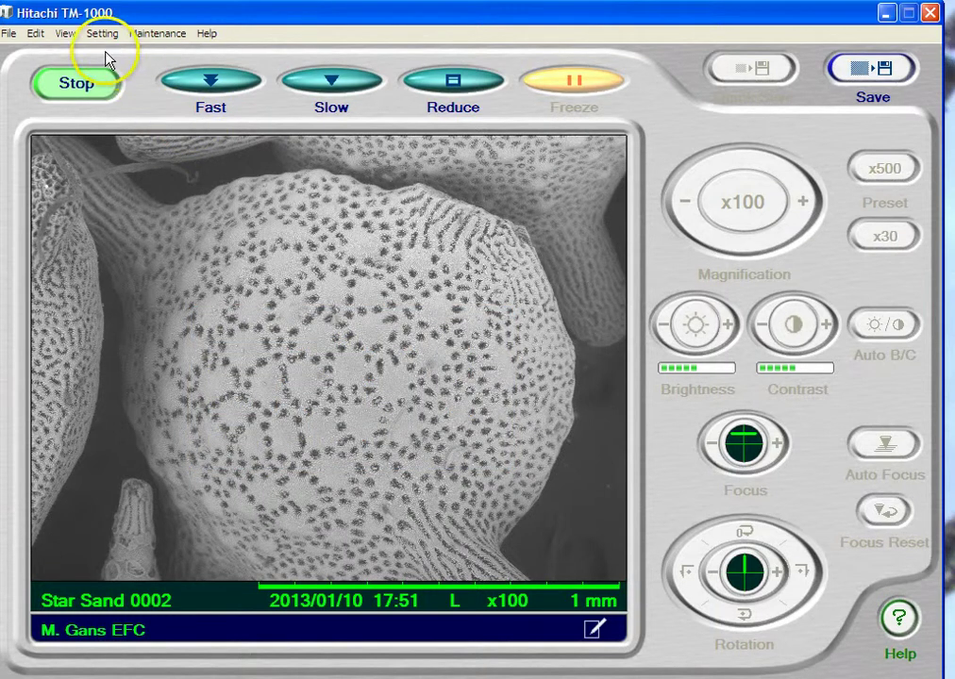
pyautogui.click(38, 36)
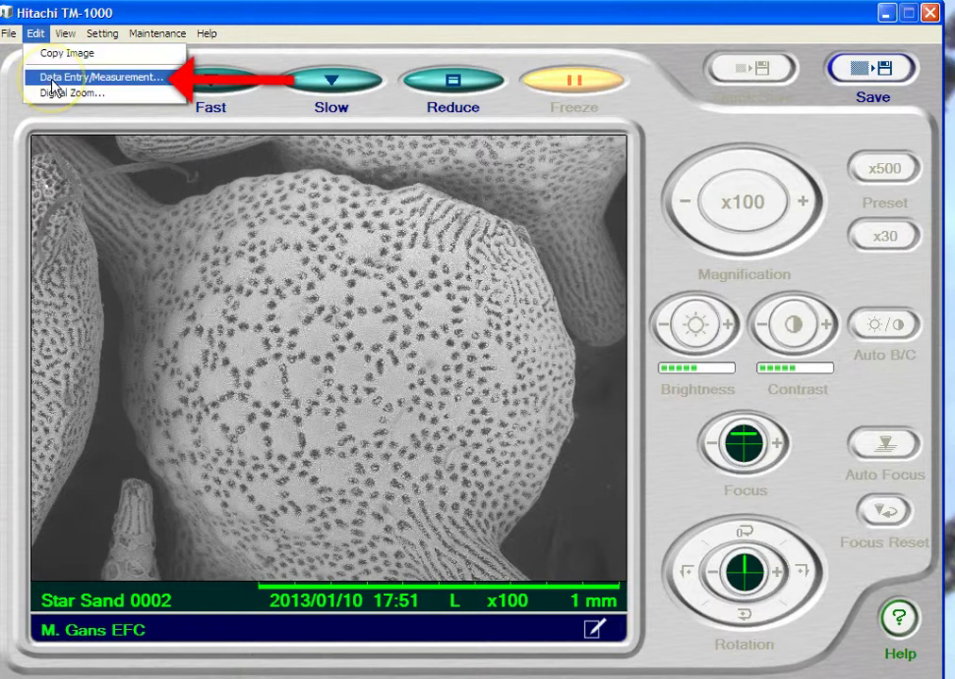
pyautogui.click(52, 81)
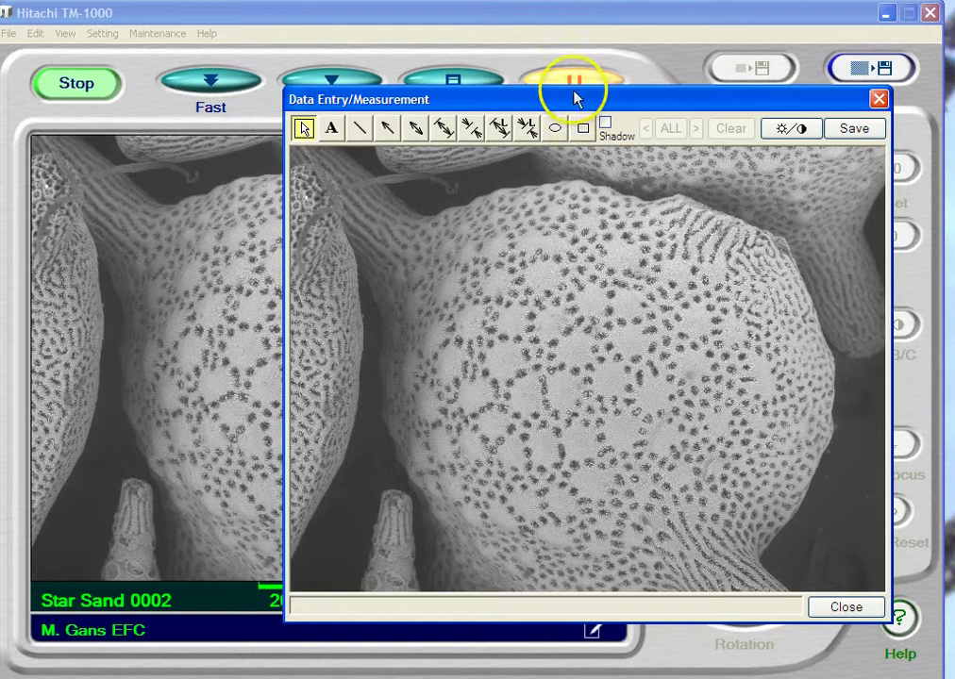
# Move the measurement window left and select the single-head arrow tool for the grain's edge.
pyautogui.moveTo(574, 95); pyautogui.dragTo(403, 84)
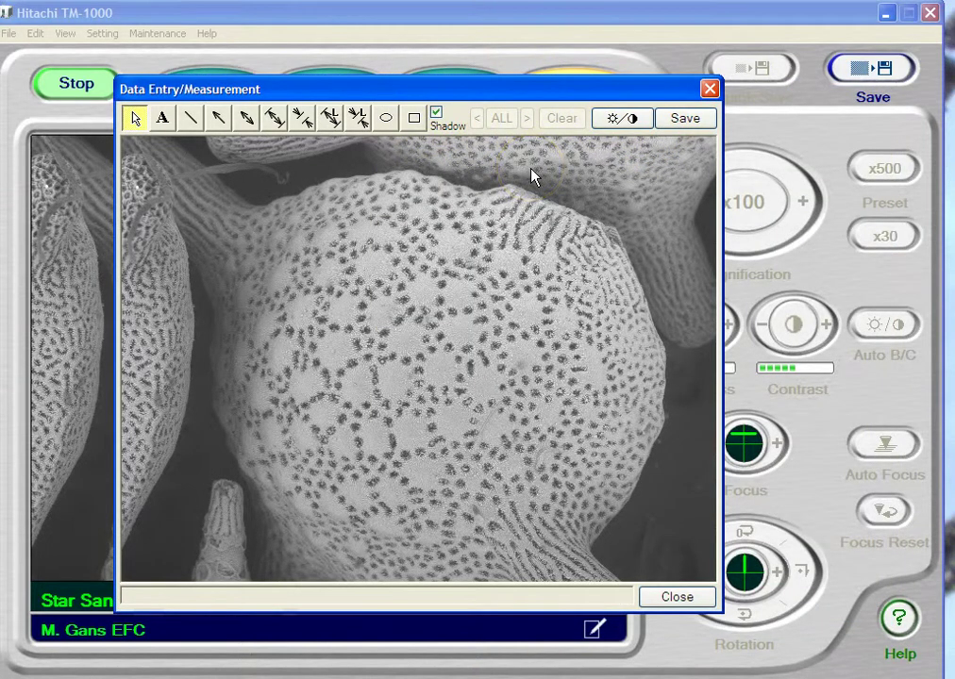
pyautogui.click(218, 119)
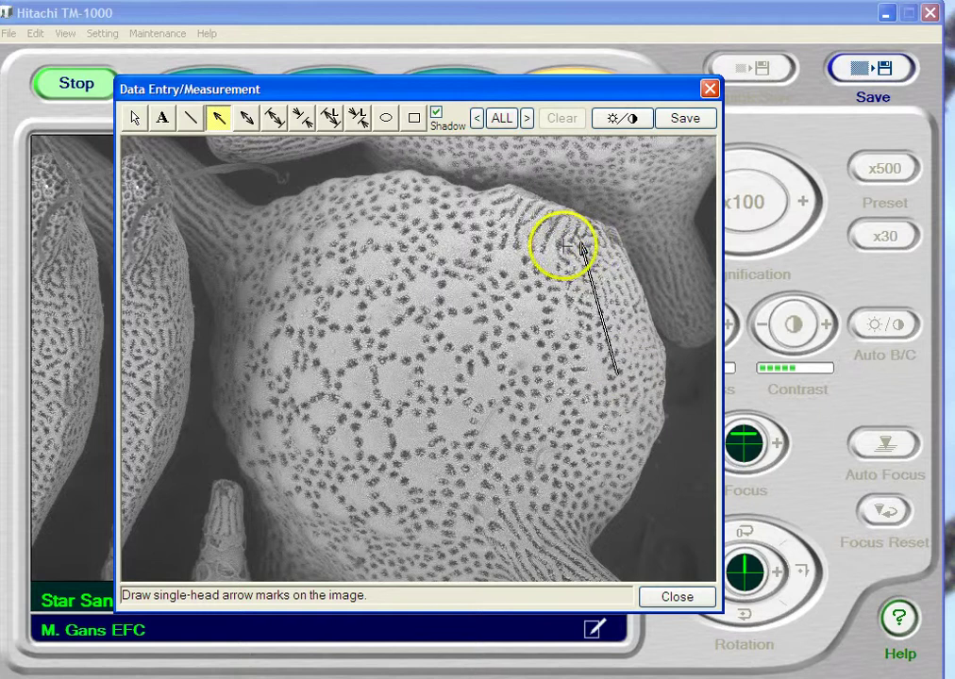
# Add the text label "Broken" below the arrow.
pyautogui.click(162, 119)
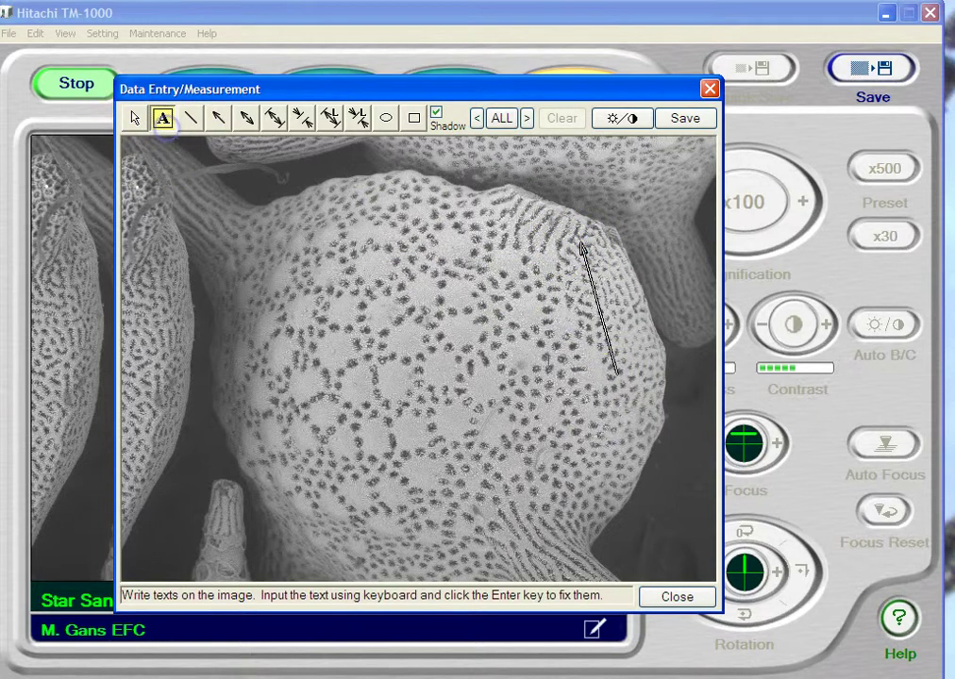
pyautogui.click(571, 399)
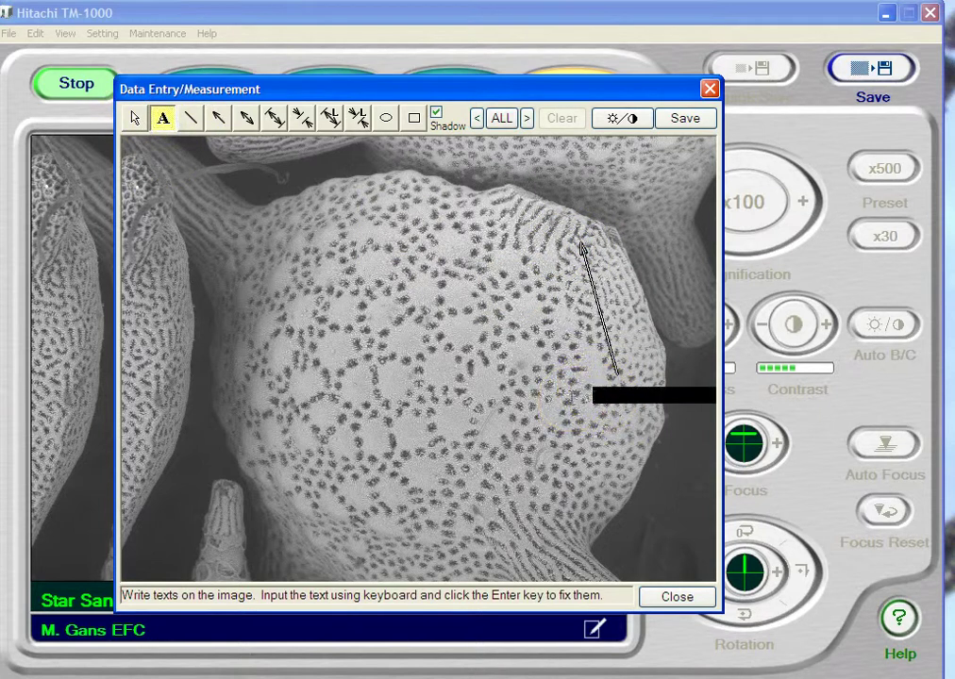
pyautogui.press('Return')
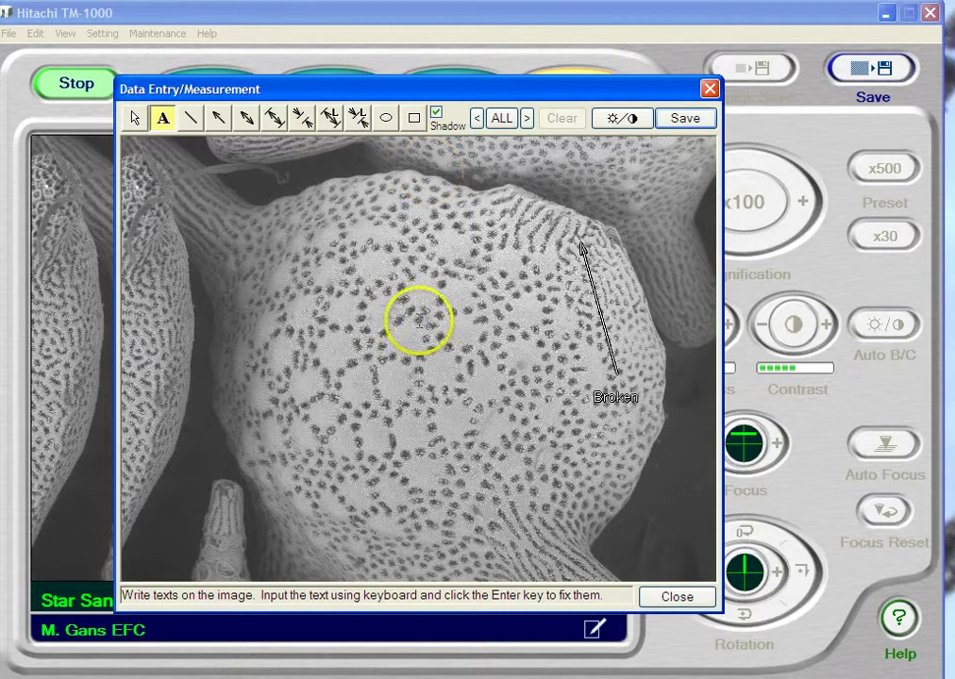
# Draw a 1.22 mm inner dimension line across the sand grain.
pyautogui.click(330, 117)
pyautogui.moveTo(266, 477); pyautogui.dragTo(238, 459)
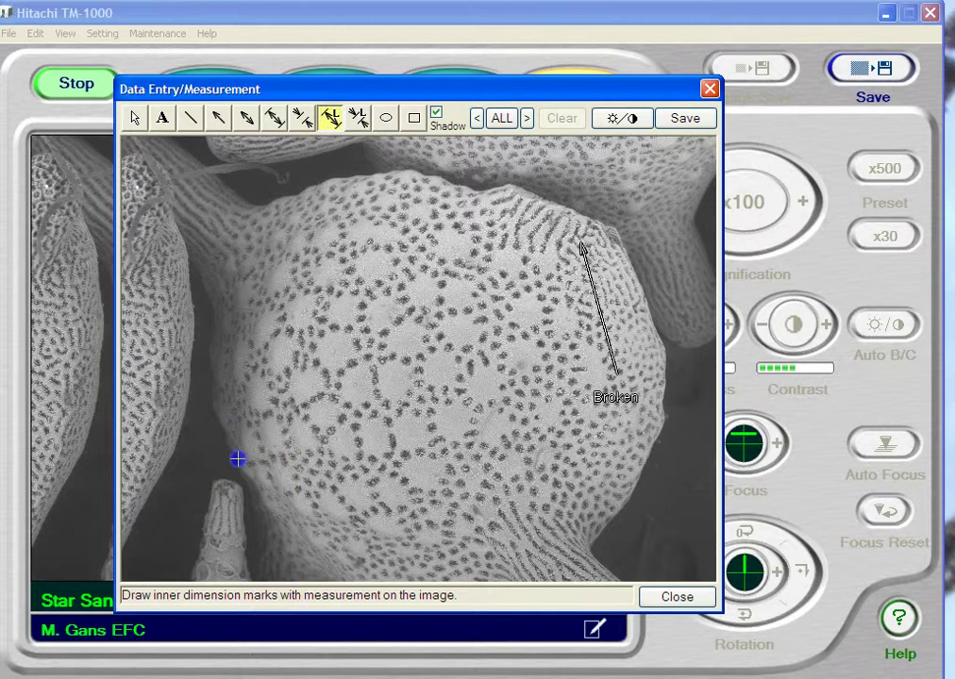
pyautogui.moveTo(651, 315); pyautogui.dragTo(649, 315)
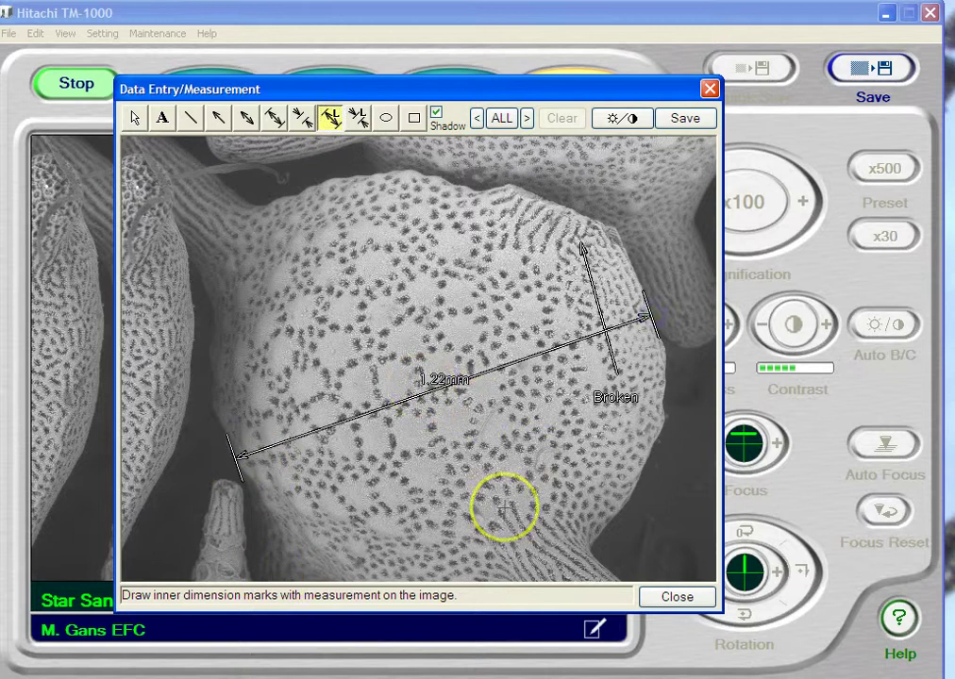
pyautogui.moveTo(504, 507); pyautogui.dragTo(505, 507)
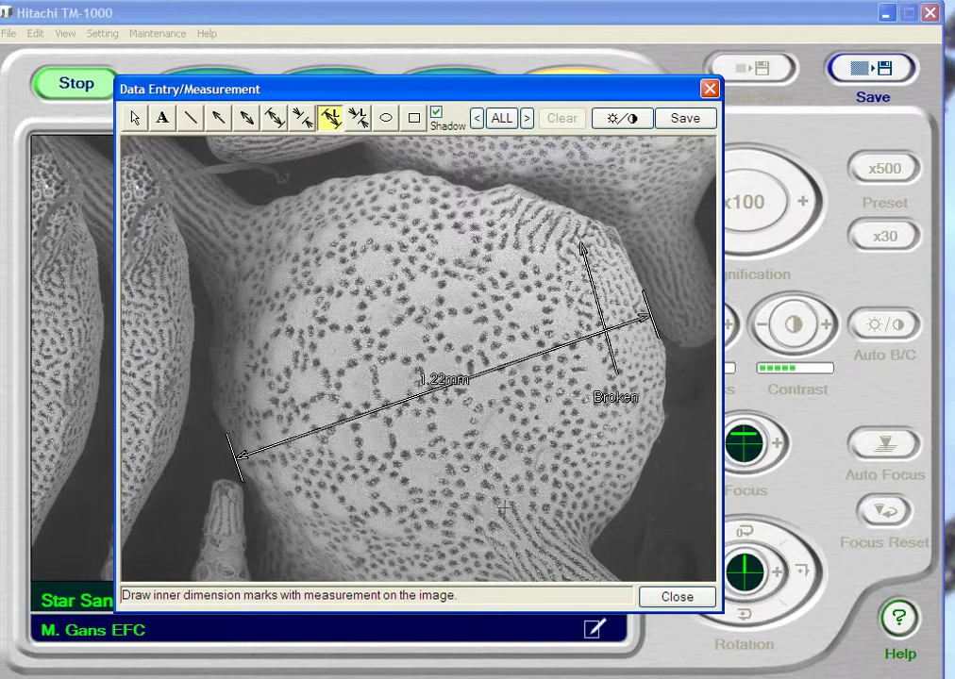
# Set contrast and brightness to +10 each in Image Balance and confirm.
pyautogui.click(636, 122)
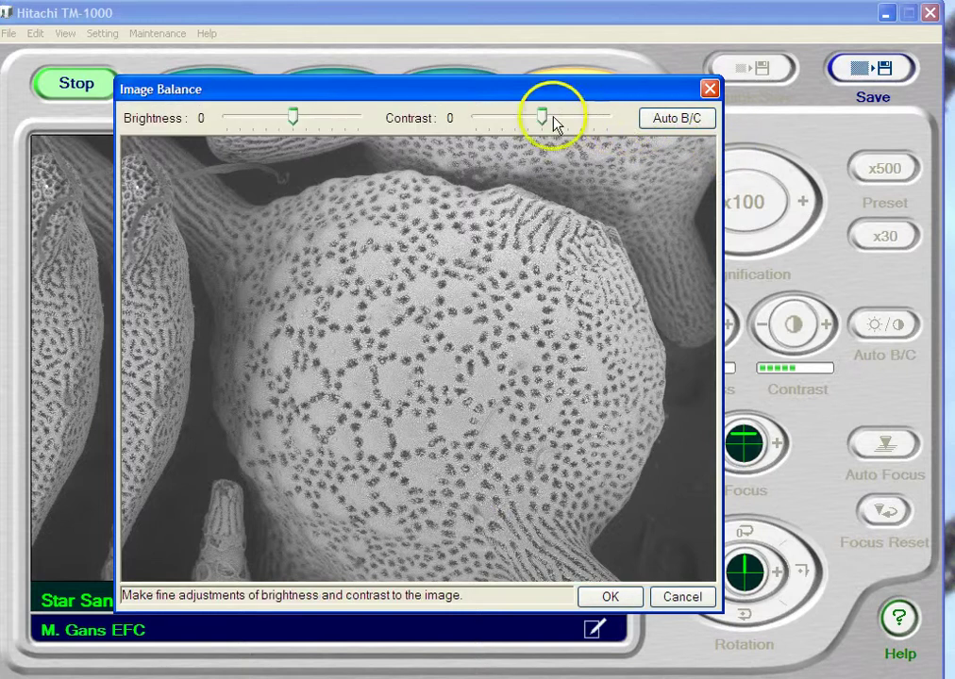
pyautogui.moveTo(544, 119)
pyautogui.mouseDown()
pyautogui.moveTo(566, 119)
pyautogui.moveTo(557, 119)
pyautogui.mouseUp()
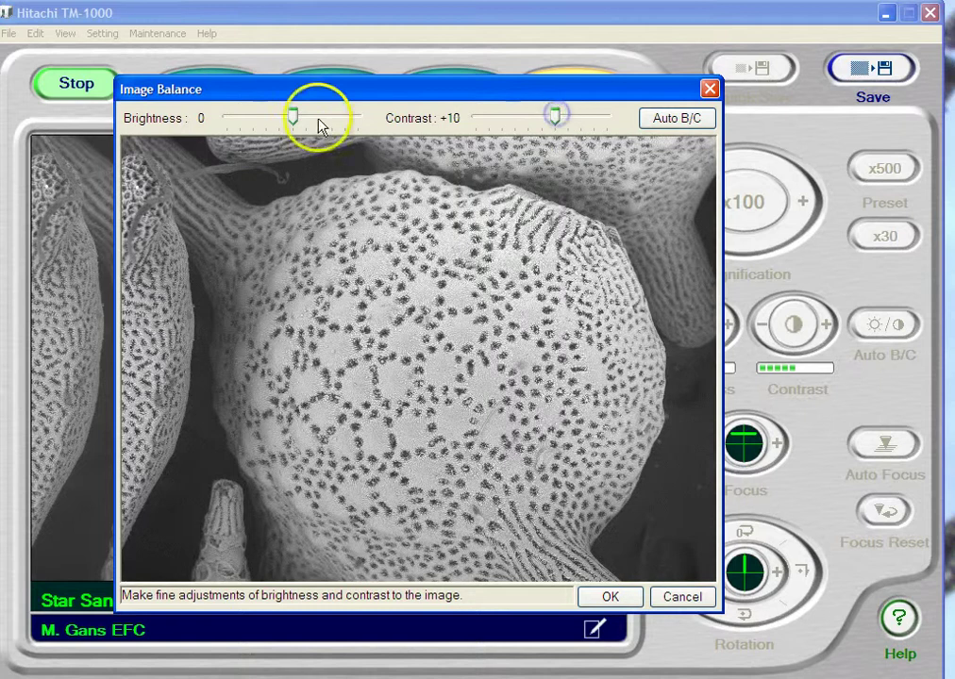
pyautogui.moveTo(286, 117); pyautogui.dragTo(307, 117)
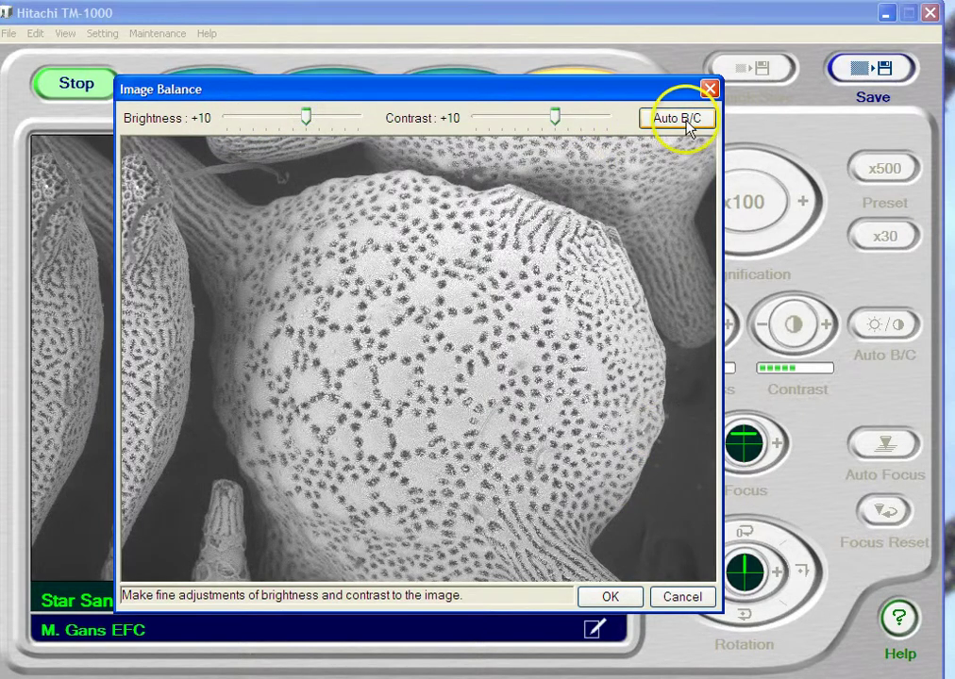
pyautogui.click(611, 598)
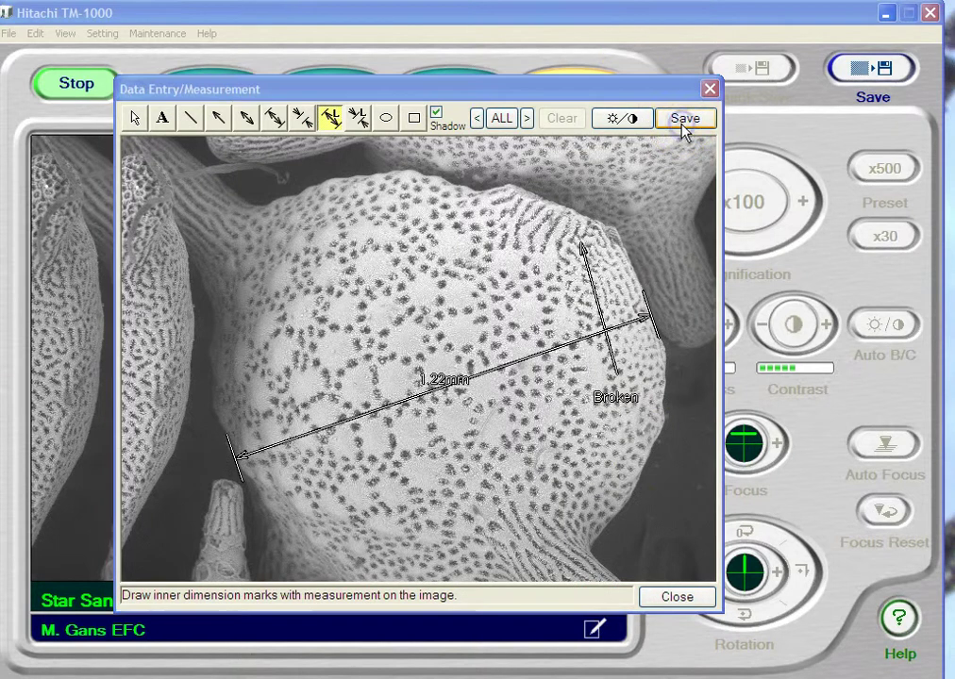
# Save the annotated image as Star Sand 0002(x100) in testPictures, then close the Data Entry/Measurement window.
pyautogui.click(683, 126)
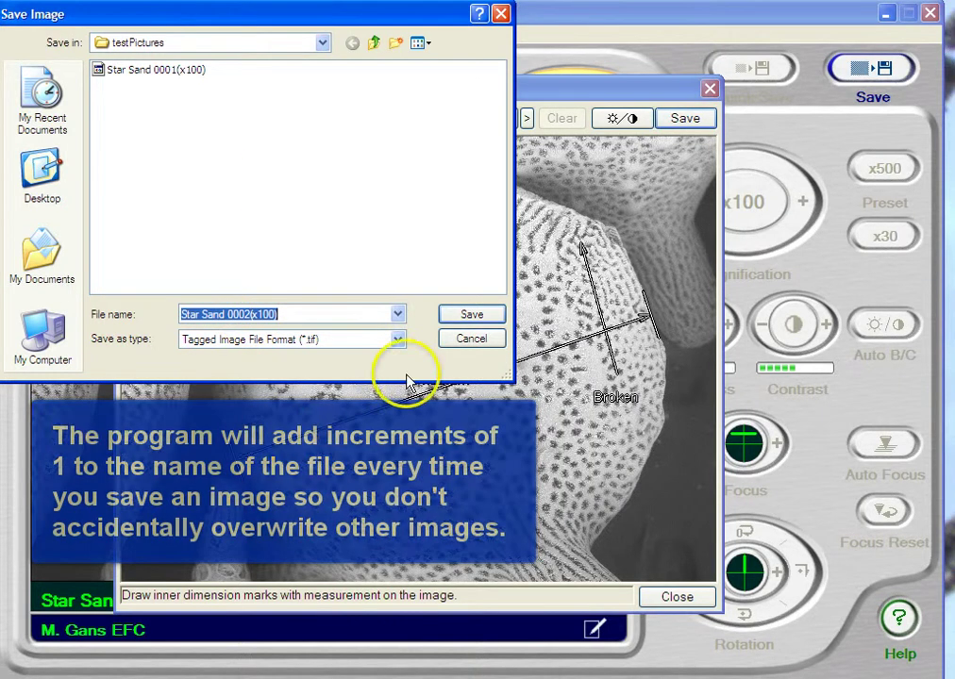
pyautogui.click(463, 317)
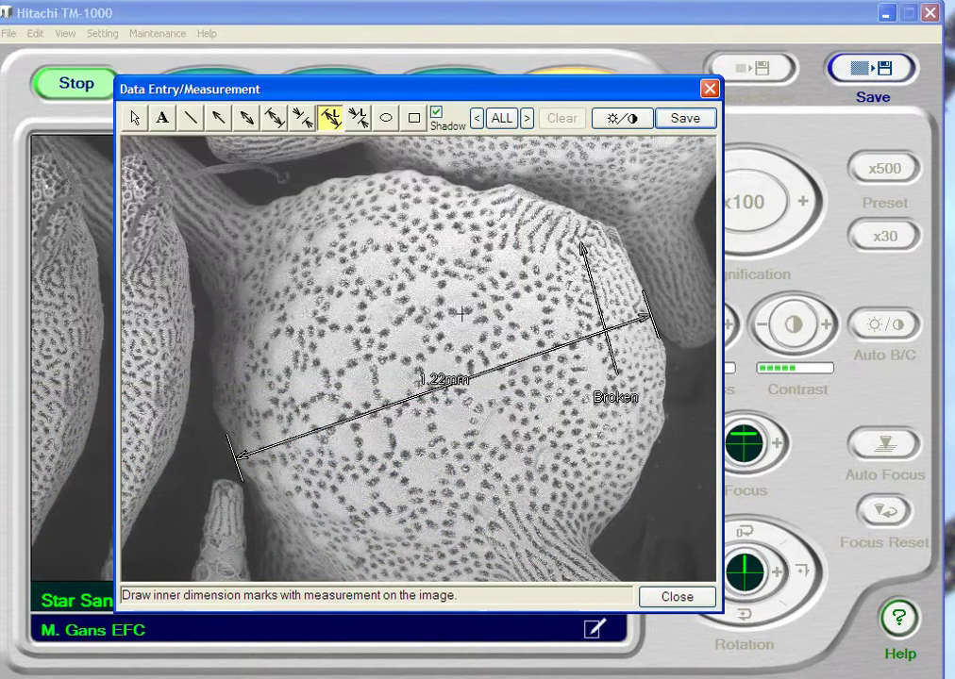
pyautogui.click(708, 88)
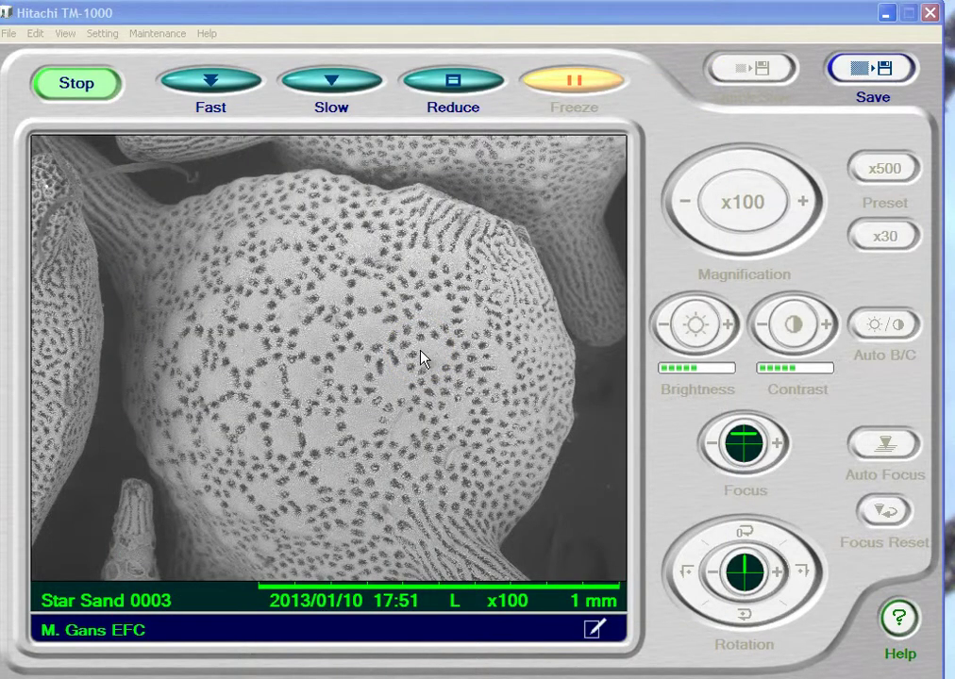
# Resume fast live scanning and raise the magnification step by step through x1800 and x4000 to x5000.
pyautogui.click(214, 87)
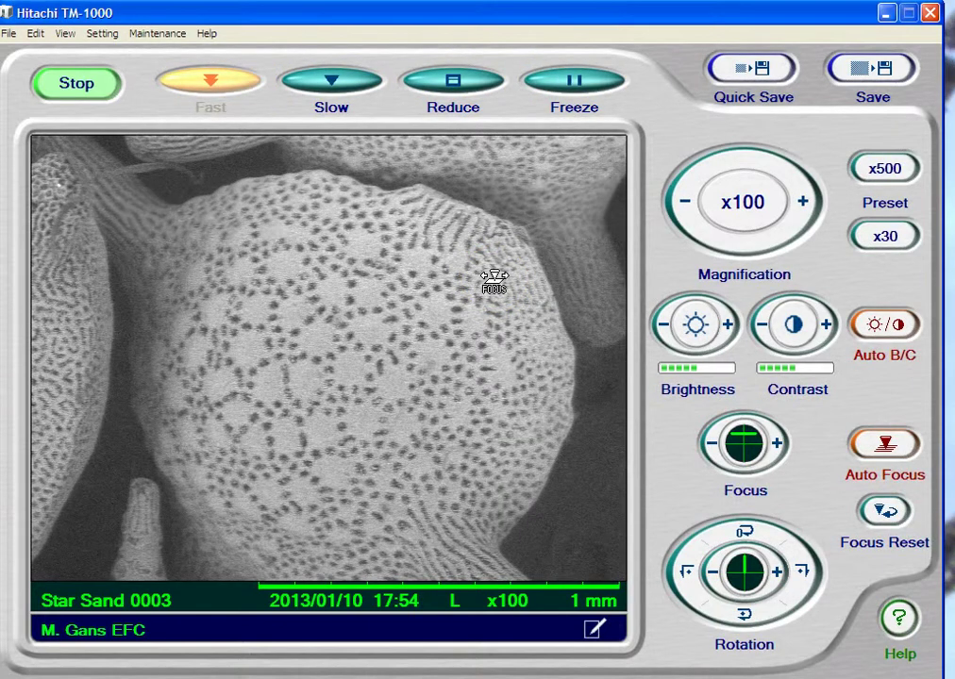
pyautogui.click(35, 33)
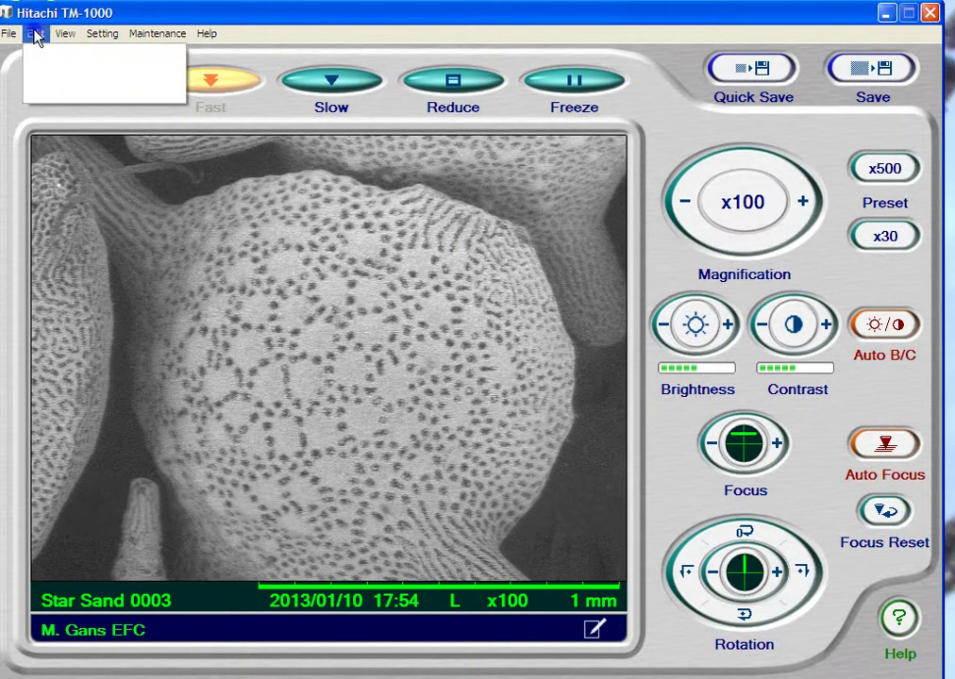
pyautogui.click(36, 34)
pyautogui.click(801, 202)
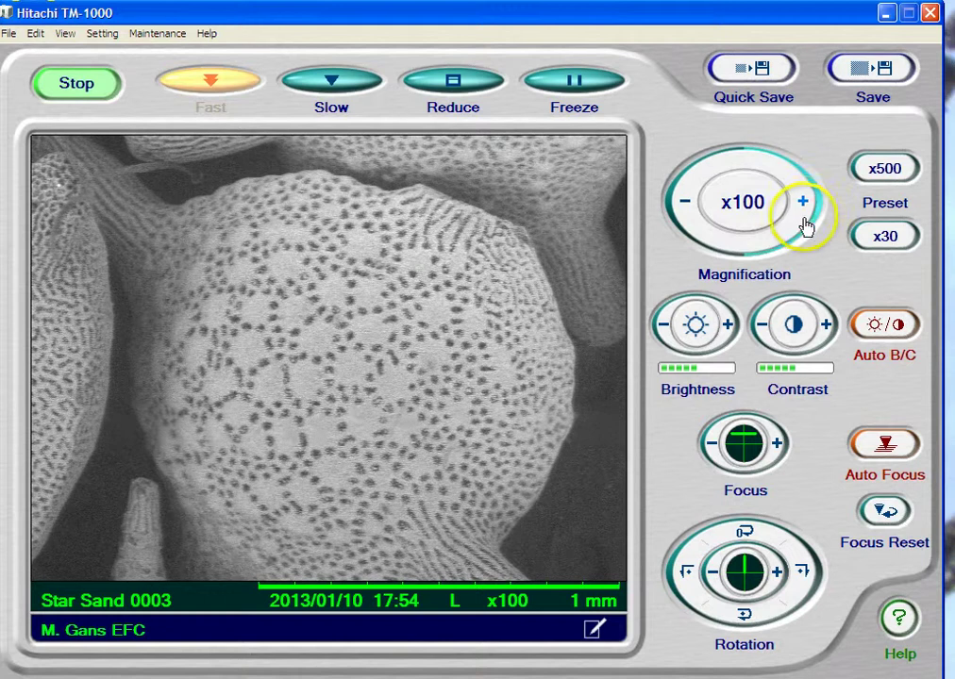
pyautogui.click(803, 202)
pyautogui.click(804, 204)
pyautogui.click(802, 208)
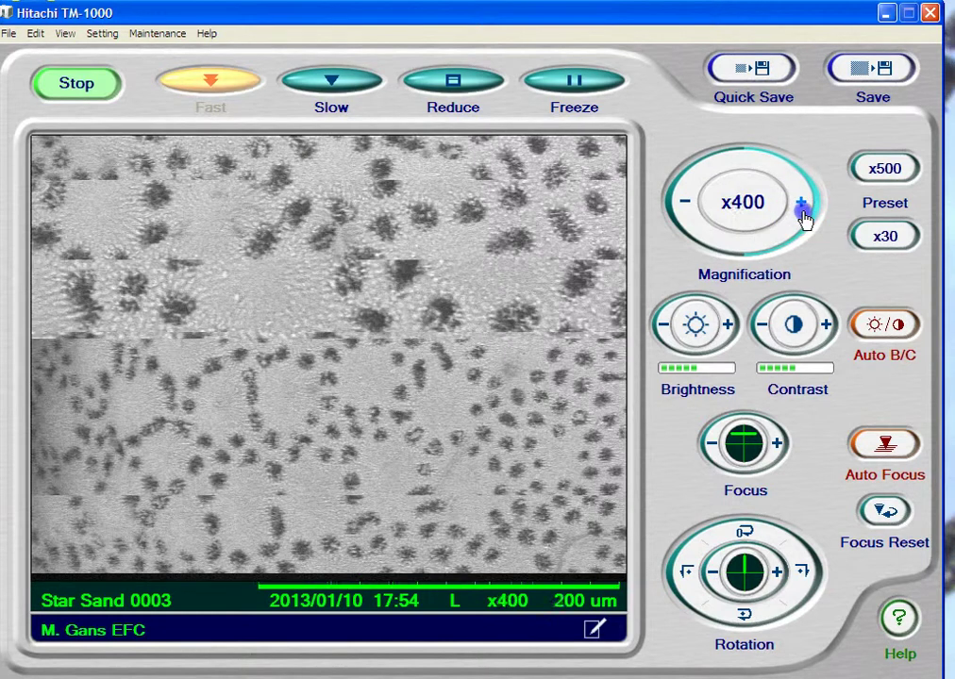
pyautogui.click(802, 208)
pyautogui.click(802, 208)
pyautogui.click(802, 208)
pyautogui.click(802, 208)
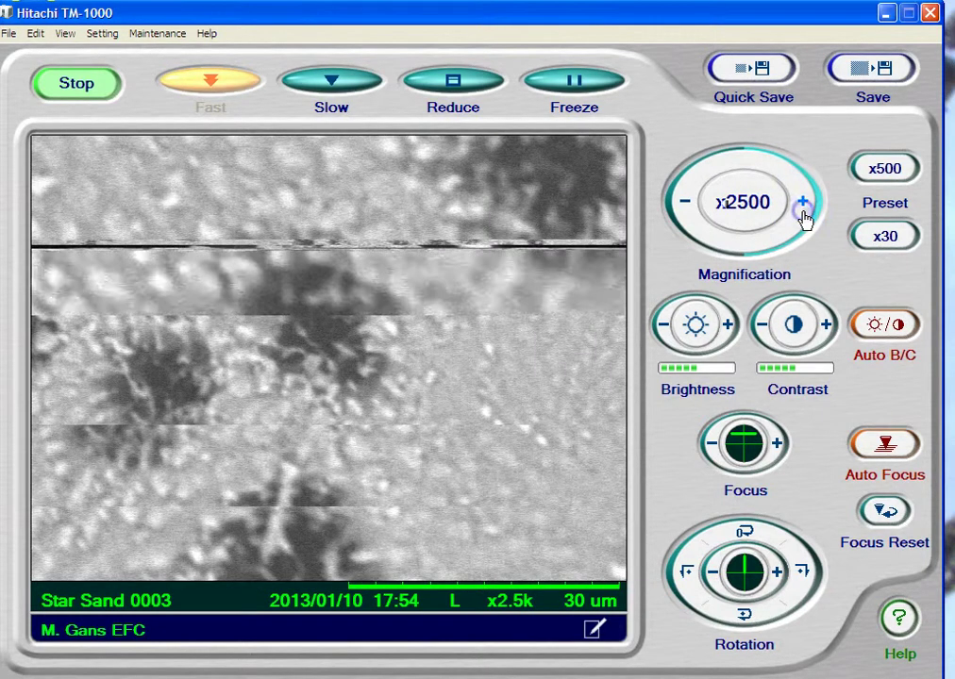
pyautogui.click(802, 208)
pyautogui.click(802, 208)
pyautogui.click(802, 207)
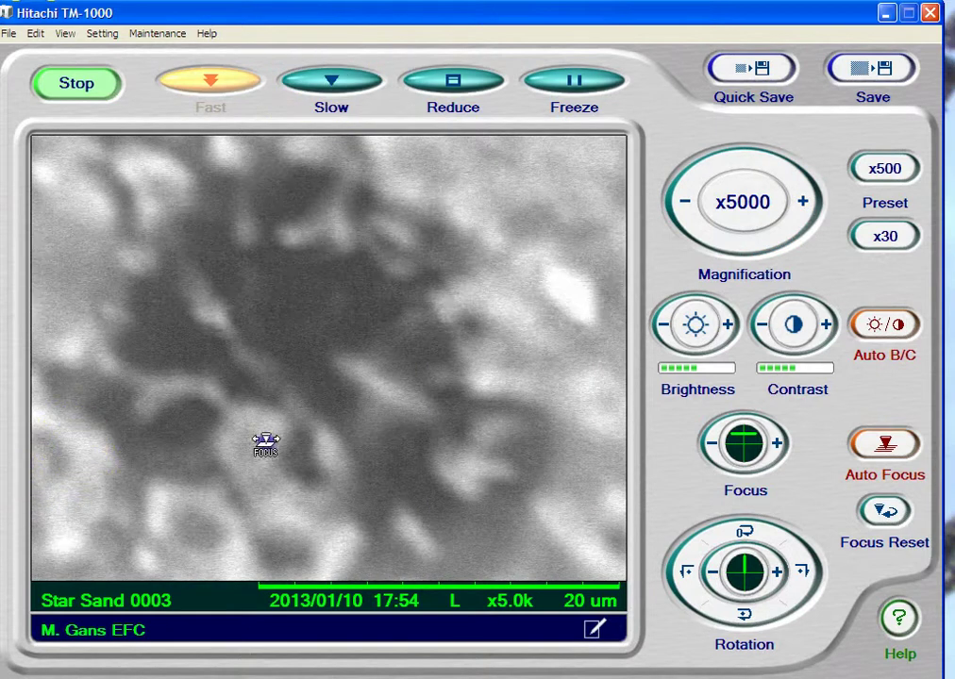
# Focus the x5000 image, switch to Slow scan, and fine-tune the focus.
pyautogui.moveTo(490, 447); pyautogui.dragTo(607, 442)
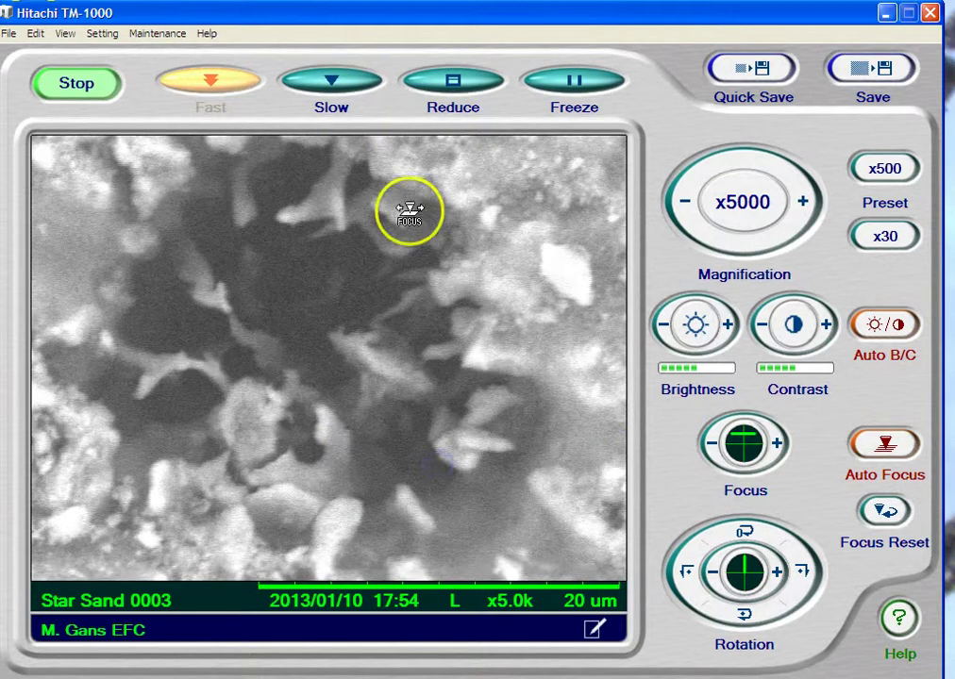
pyautogui.click(332, 87)
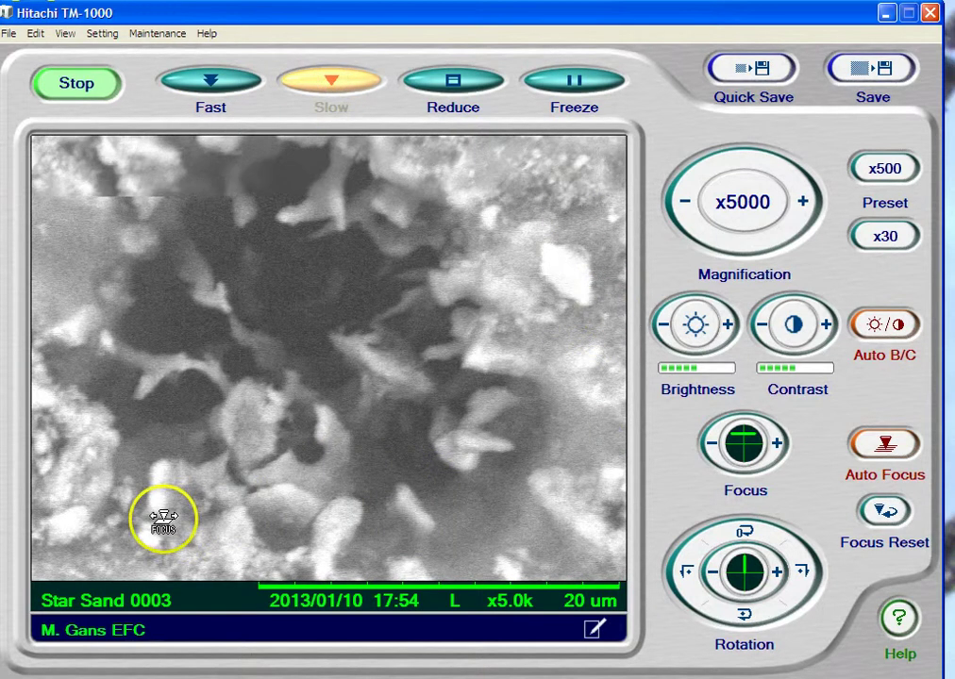
pyautogui.moveTo(163, 517); pyautogui.dragTo(191, 520)
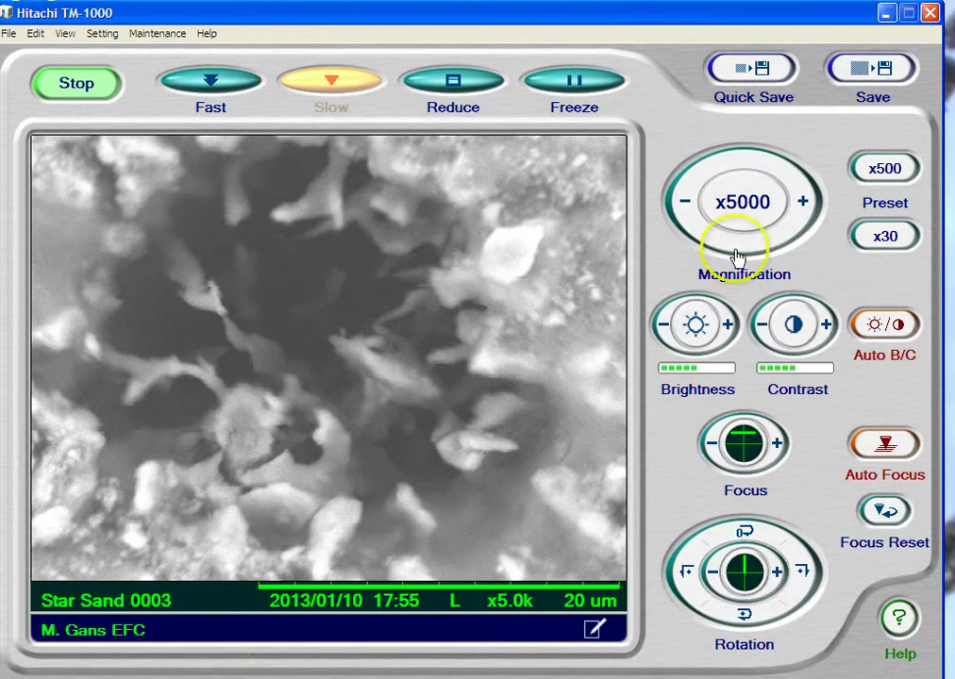
# Rotate the live image clockwise and reduce magnification from x500 through x300, x200, x150 to x100.
pyautogui.click(686, 198)
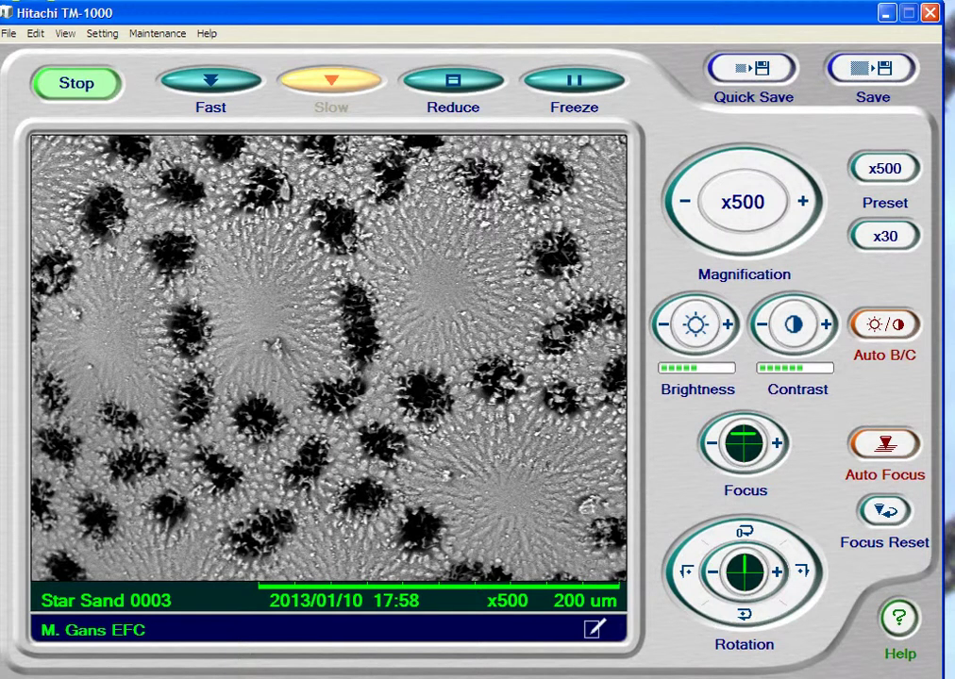
pyautogui.click(799, 578)
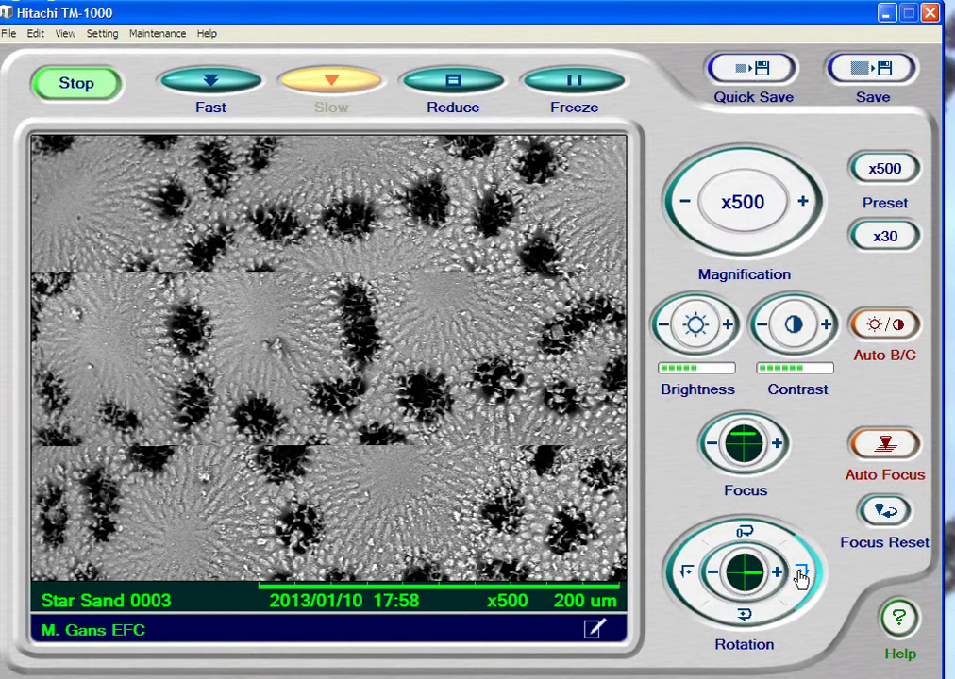
pyautogui.click(685, 217)
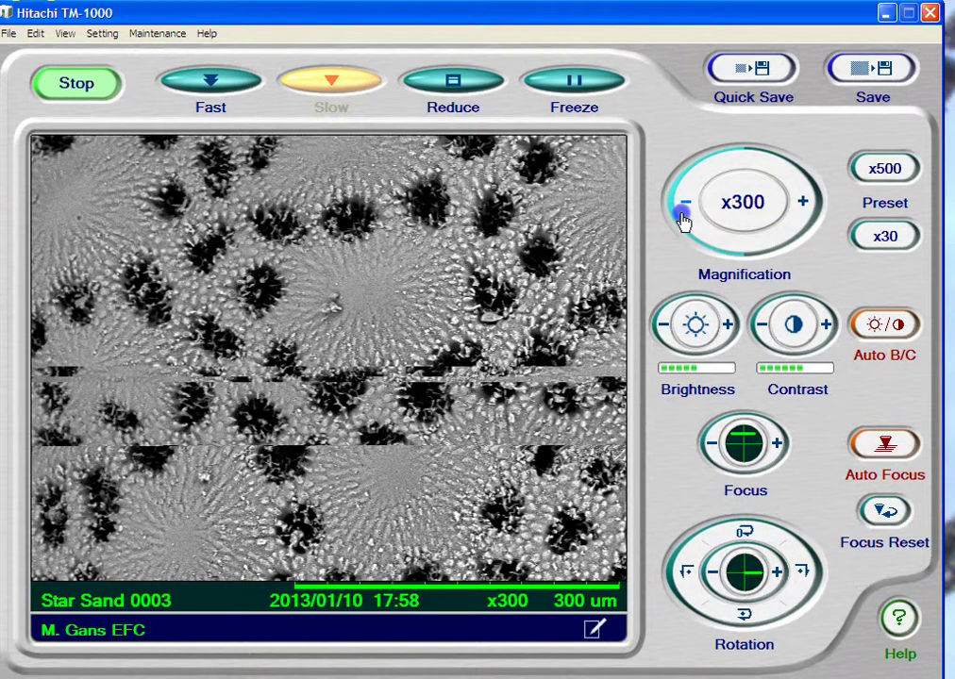
pyautogui.click(680, 217)
pyautogui.click(679, 217)
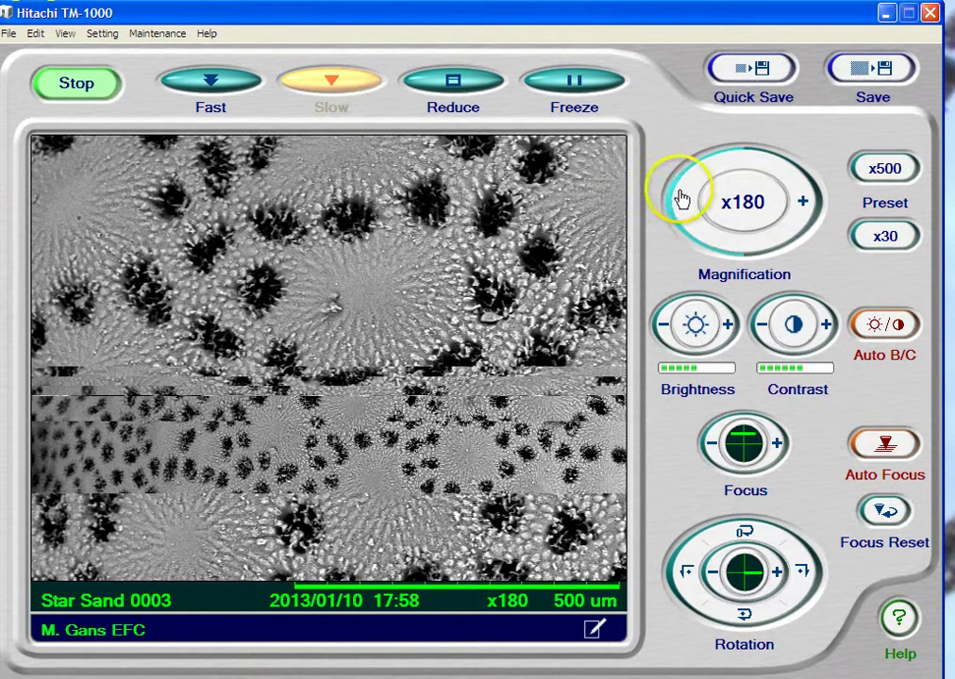
pyautogui.click(680, 201)
pyautogui.click(680, 202)
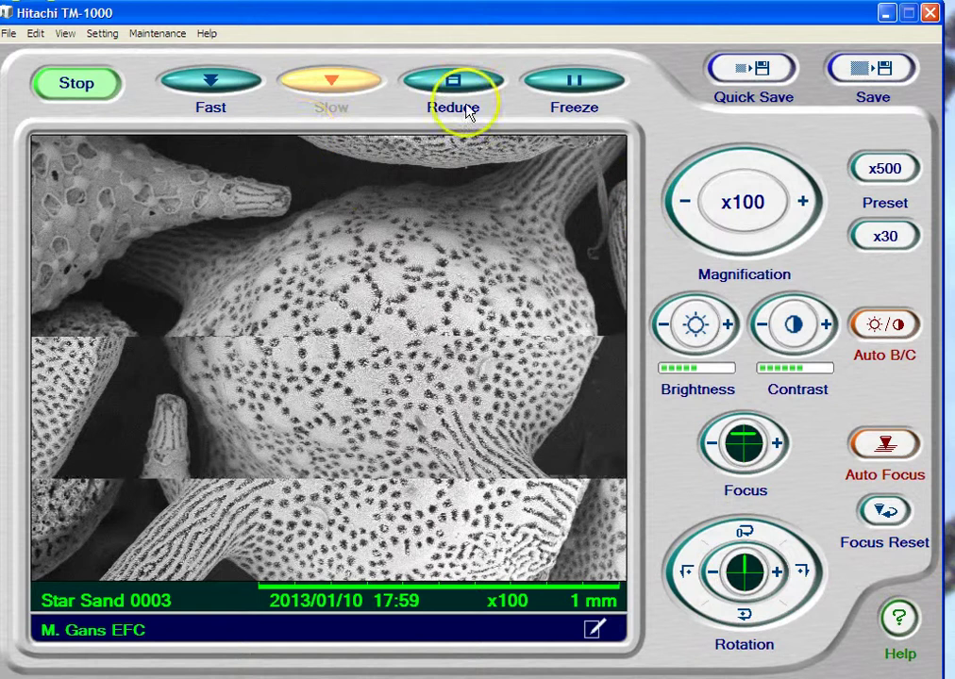
# Switch to Fast scan, rotate the grain image four 90° turns clockwise, and refocus it.
pyautogui.click(190, 75)
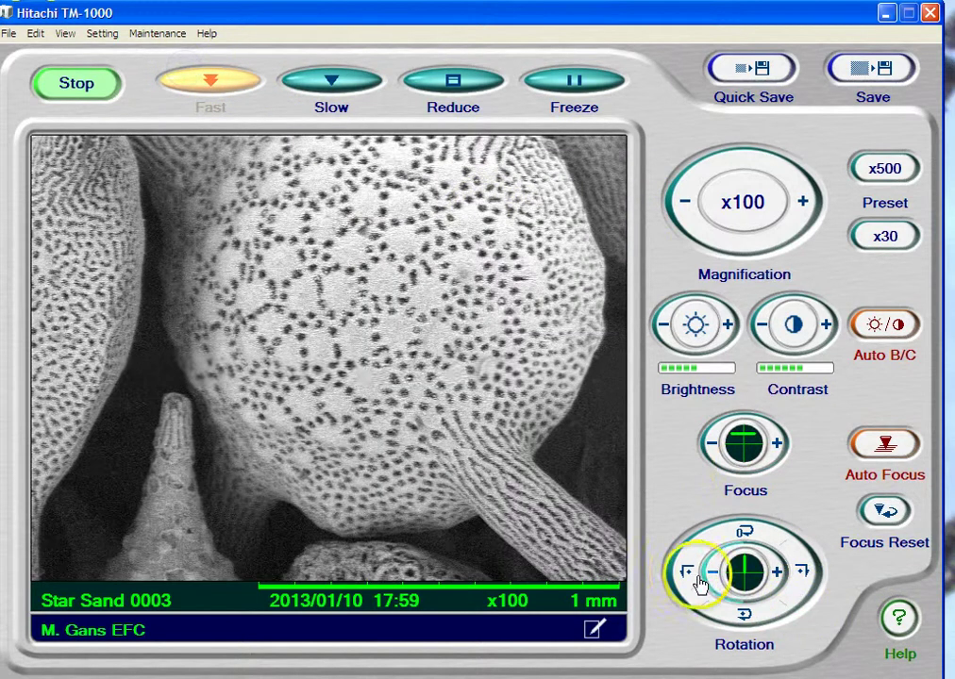
pyautogui.click(802, 576)
pyautogui.click(803, 575)
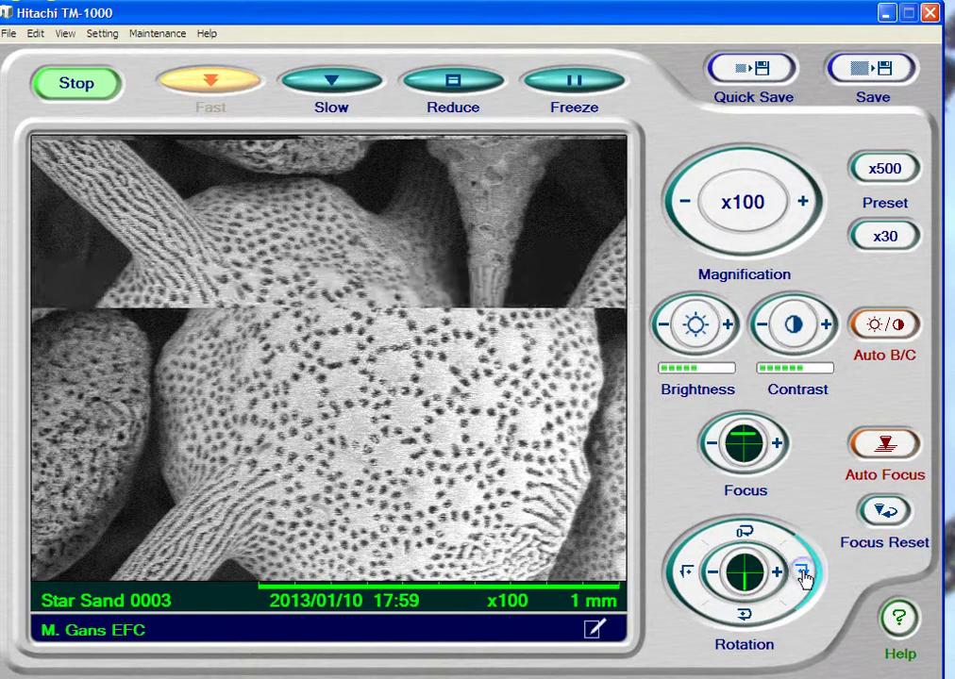
pyautogui.click(802, 576)
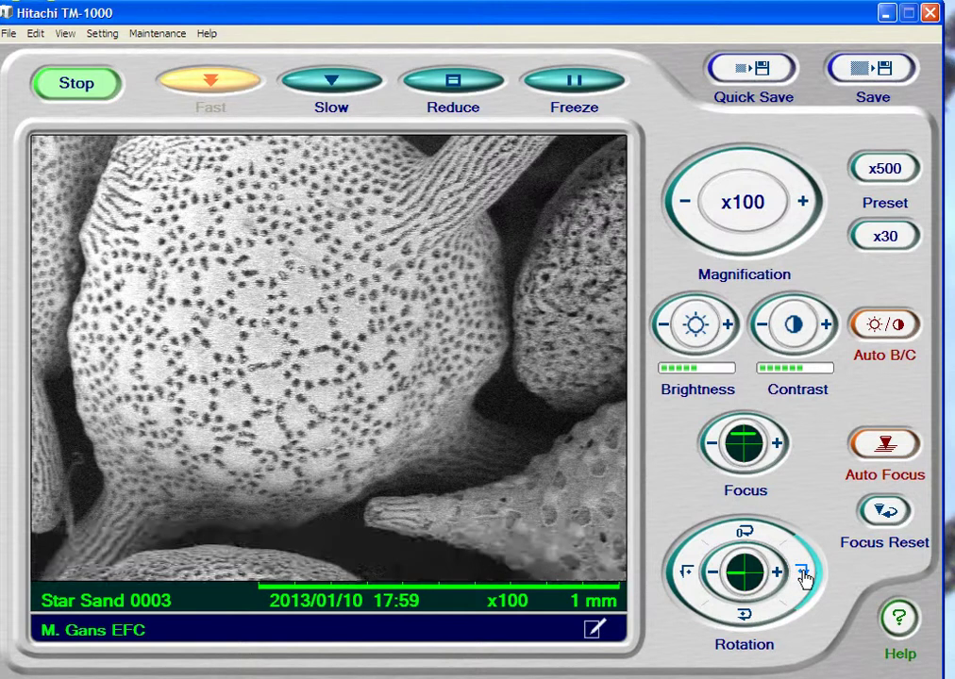
pyautogui.click(802, 576)
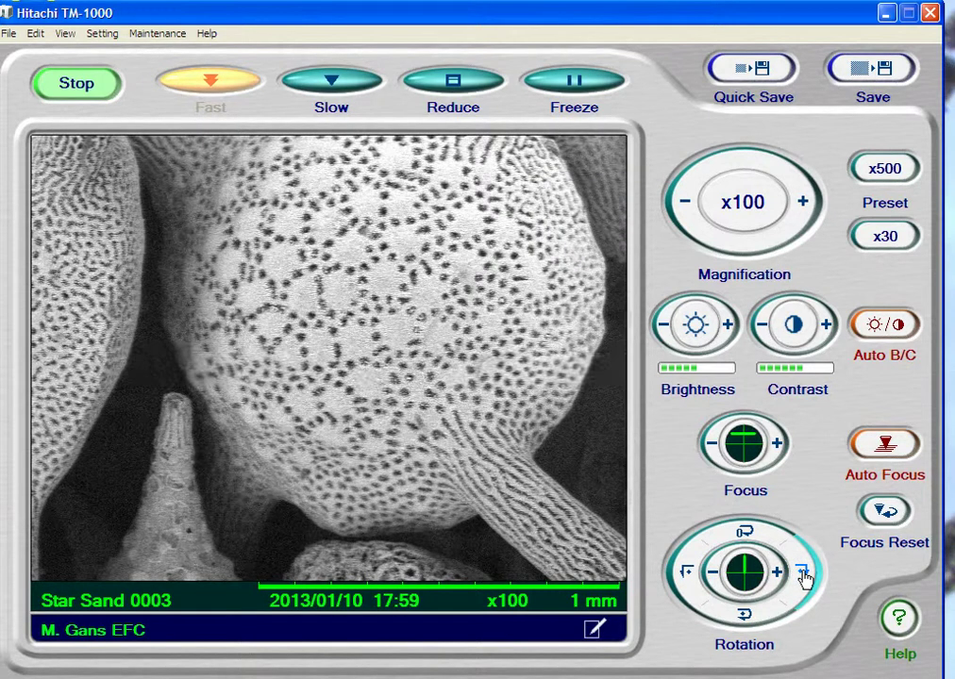
pyautogui.moveTo(531, 525); pyautogui.dragTo(557, 506)
# Fine-tune the rotation counterclockwise and clockwise, then run Auto Focus on the image.
pyautogui.click(744, 615)
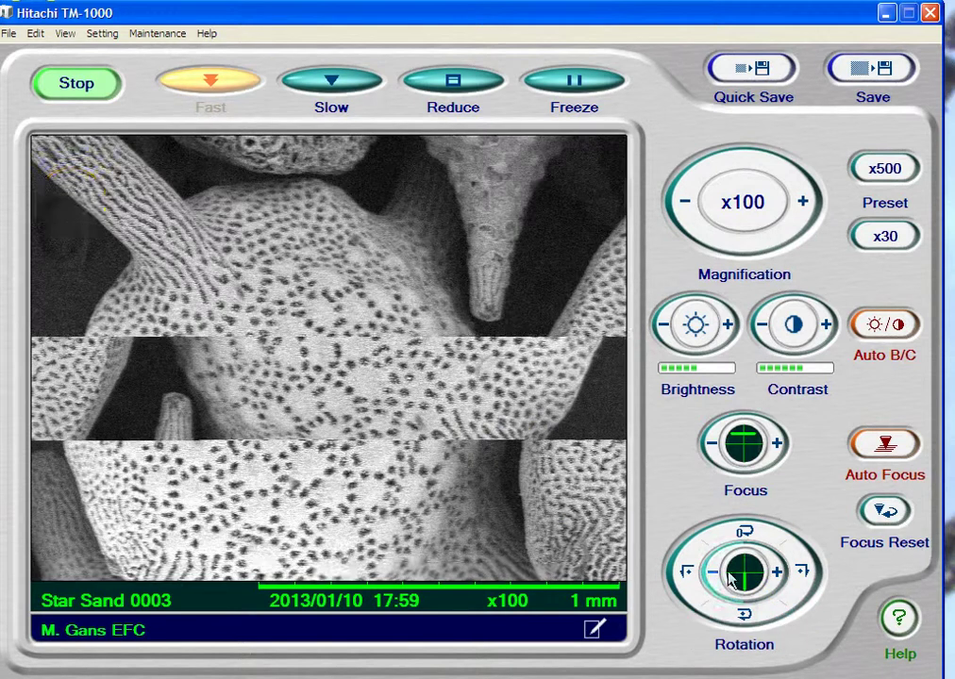
pyautogui.click(712, 578)
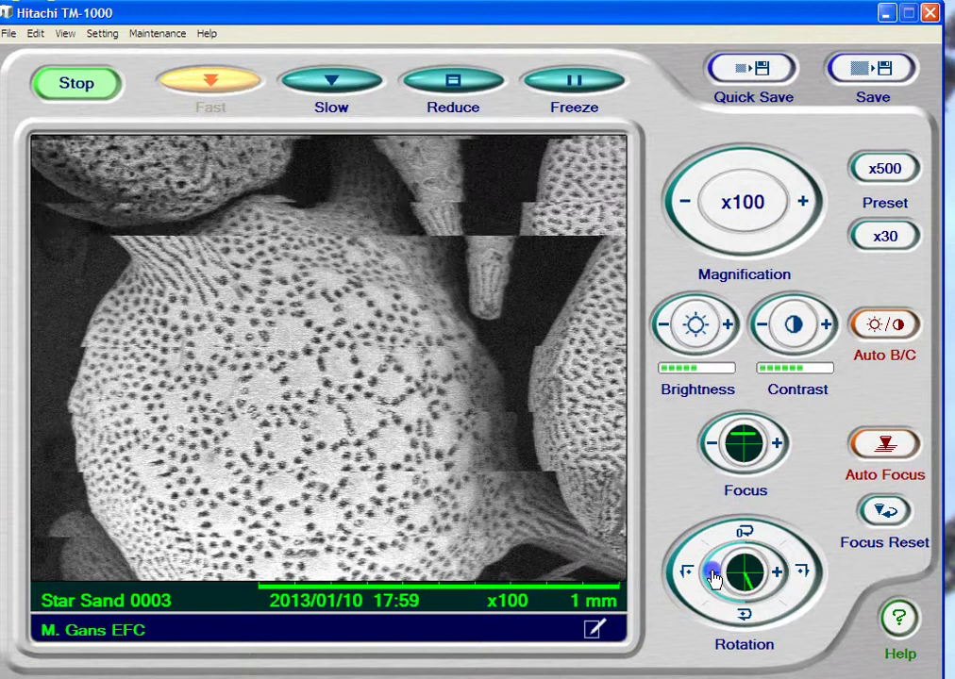
pyautogui.click(779, 577)
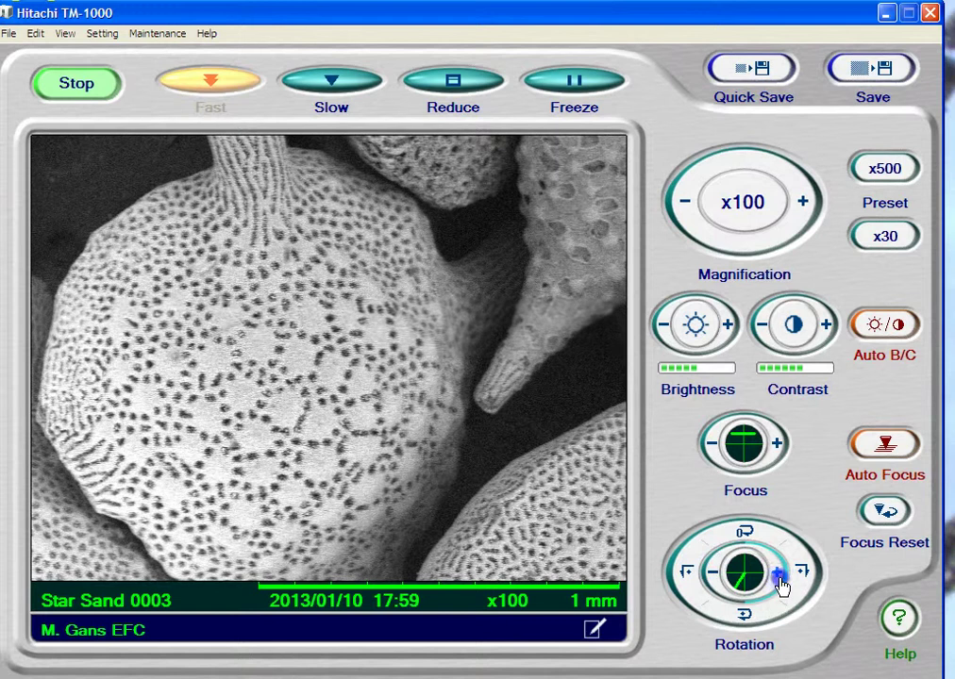
pyautogui.click(778, 578)
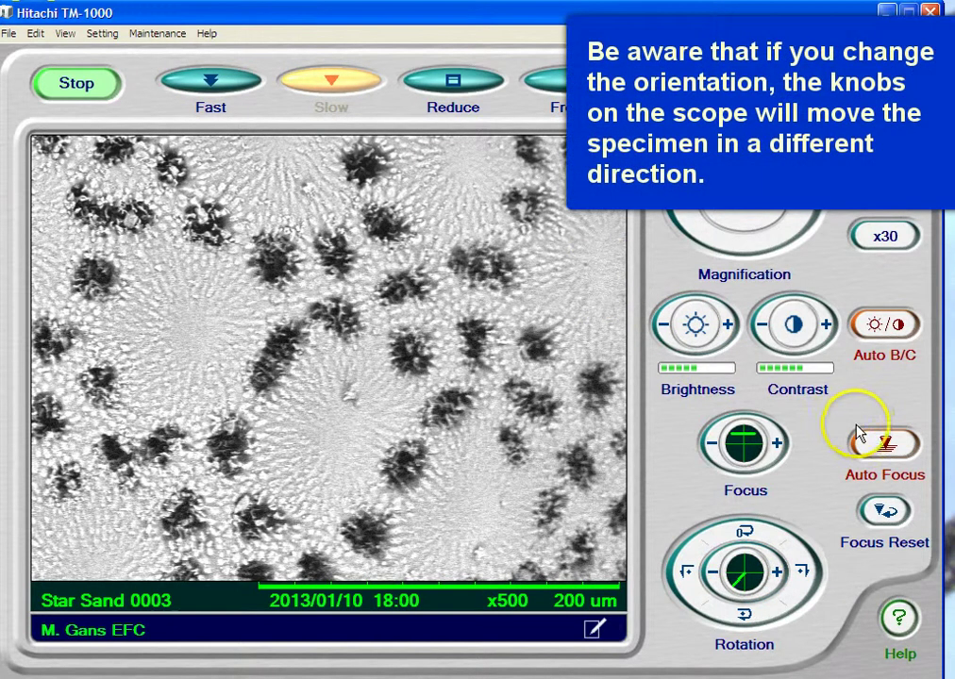
pyautogui.click(856, 432)
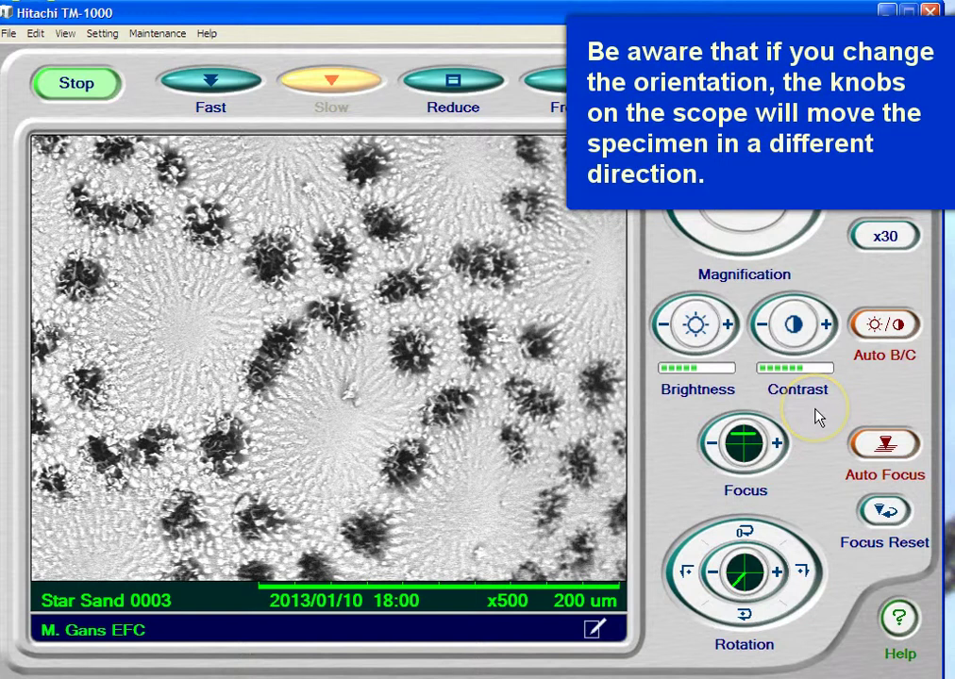
pyautogui.click(79, 87)
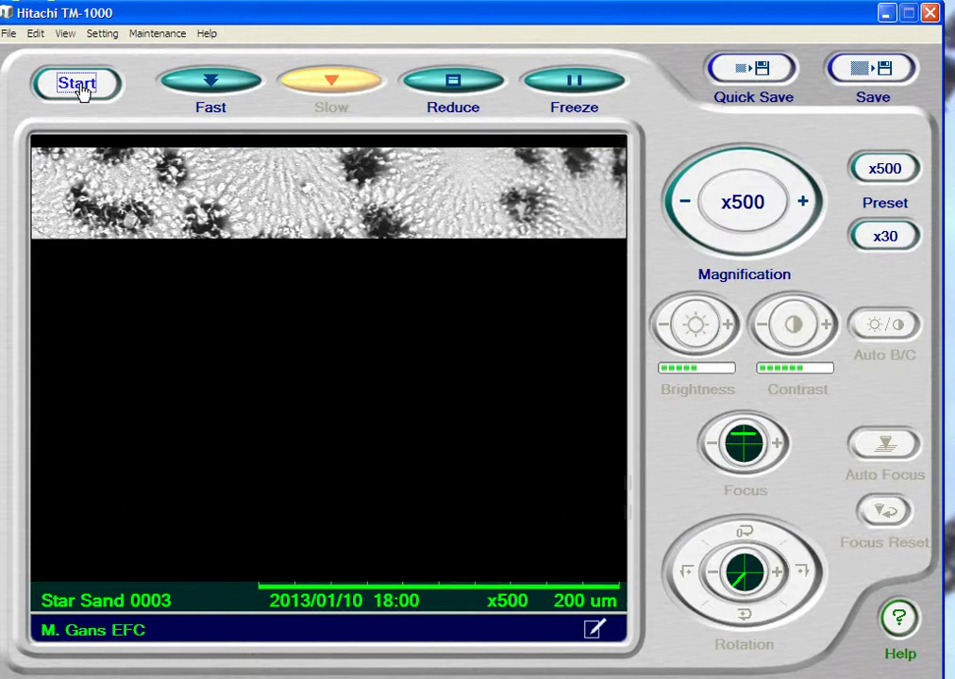
pyautogui.click(83, 90)
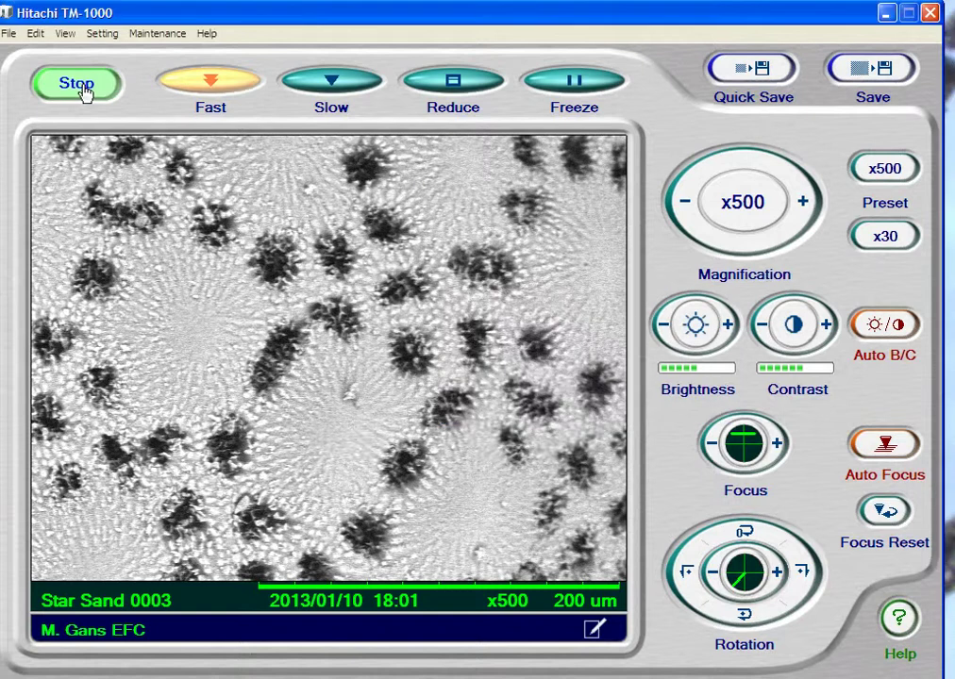
pyautogui.click(100, 87)
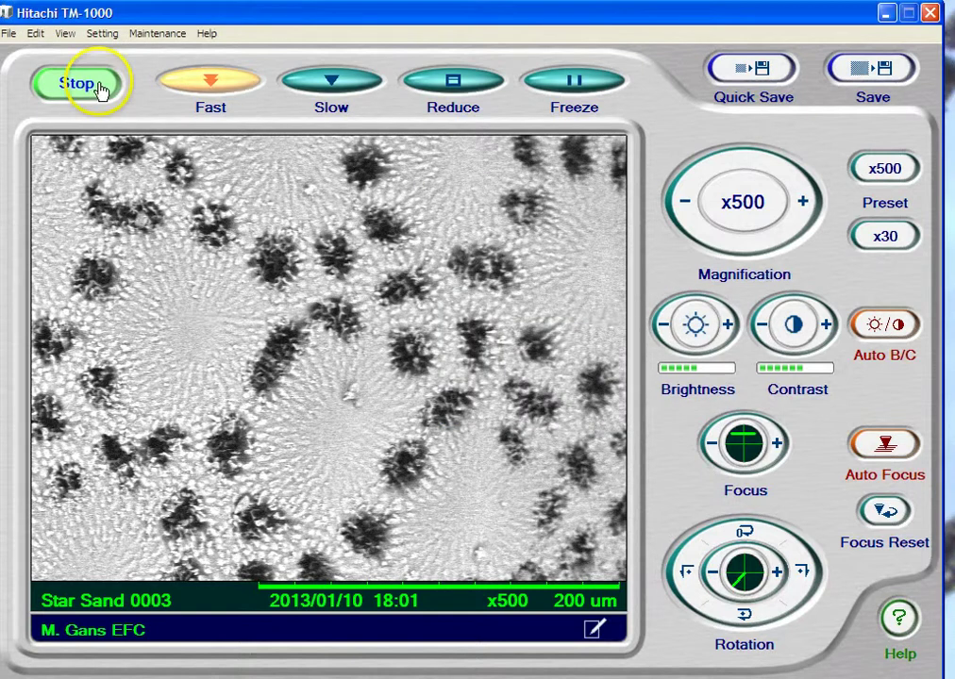
# Cancel the application shutdown at the beam-on warning and stop the electron beam instead.
pyautogui.click(929, 13)
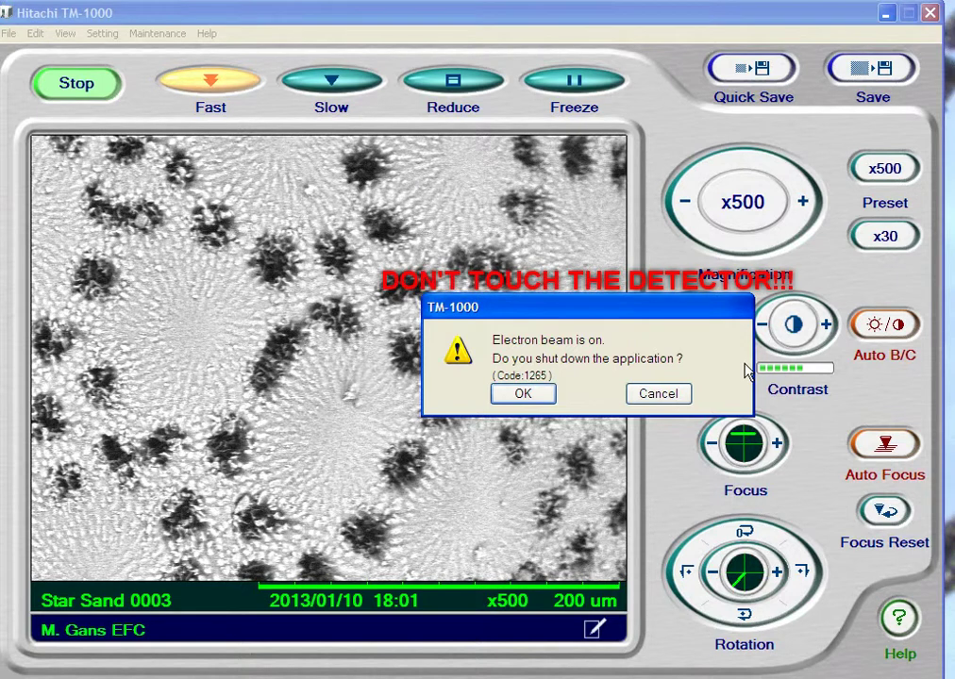
pyautogui.click(665, 394)
pyautogui.click(59, 94)
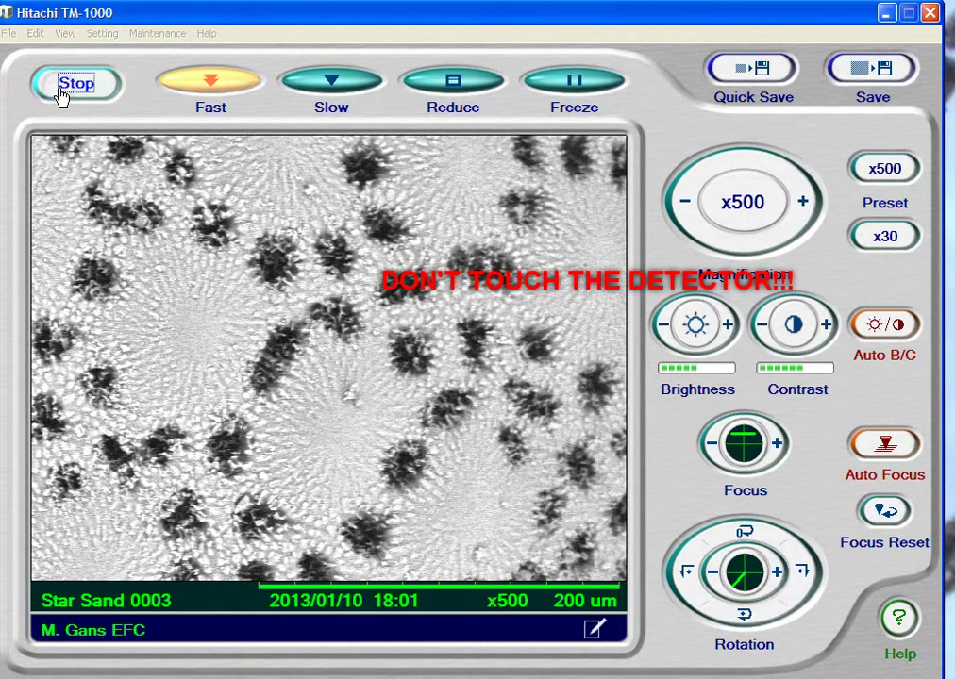